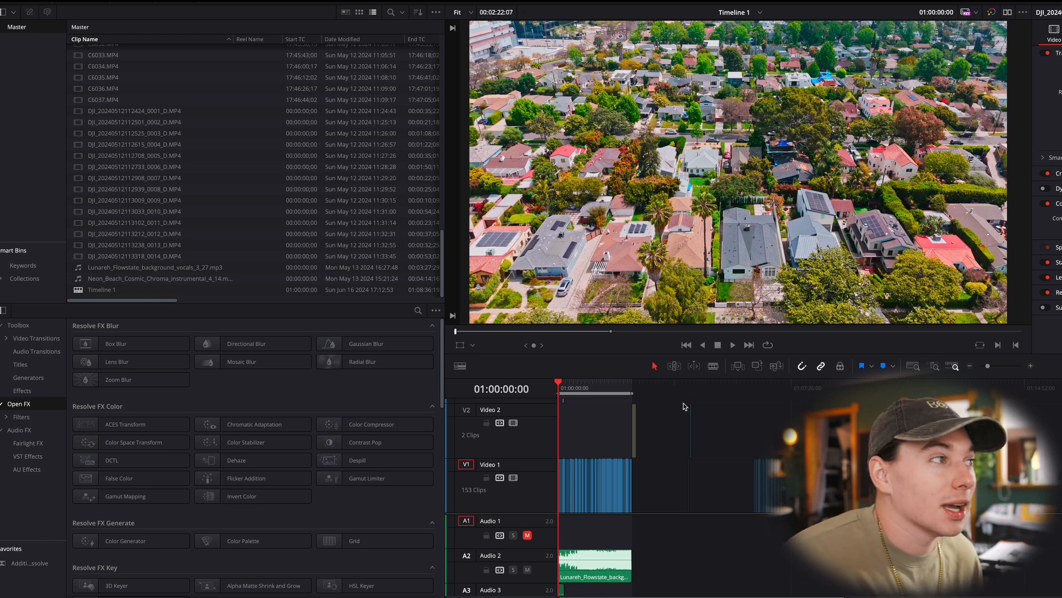
pyautogui.click(608, 387)
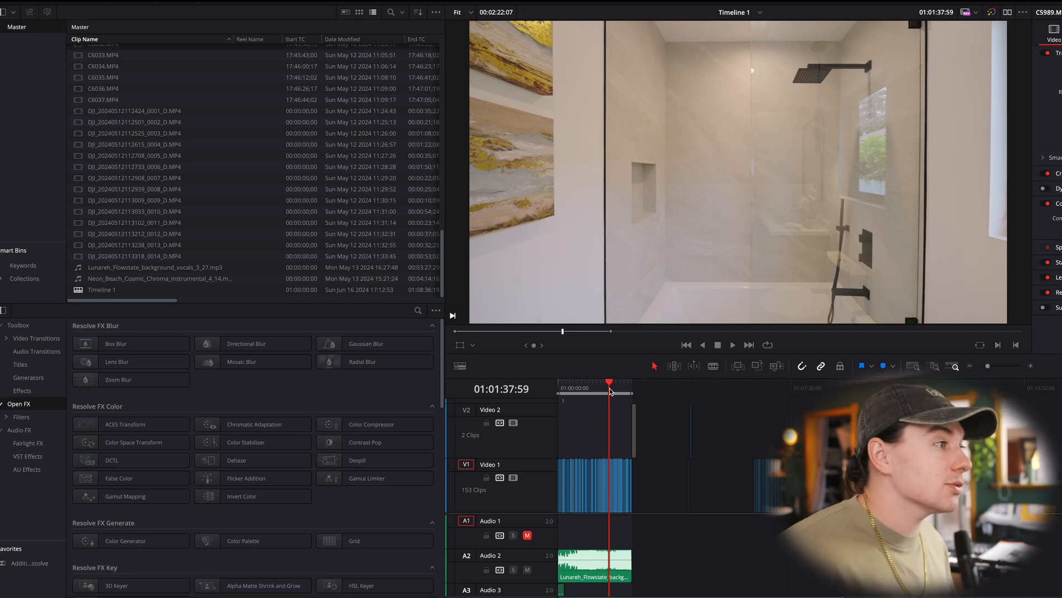
pyautogui.moveTo(610, 392); pyautogui.dragTo(558, 388)
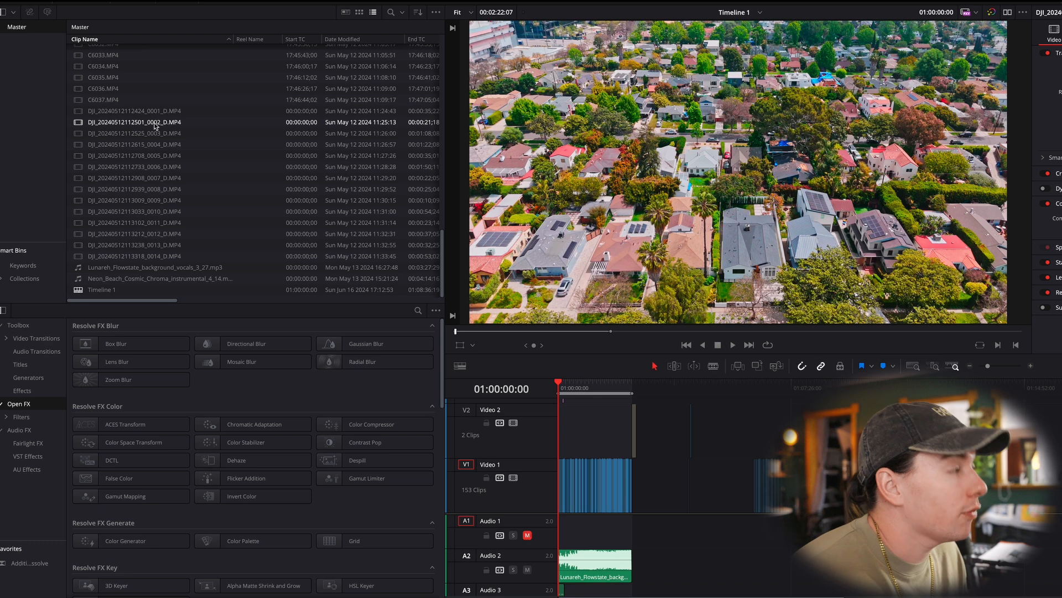
pyautogui.scroll(3, 154, 122)
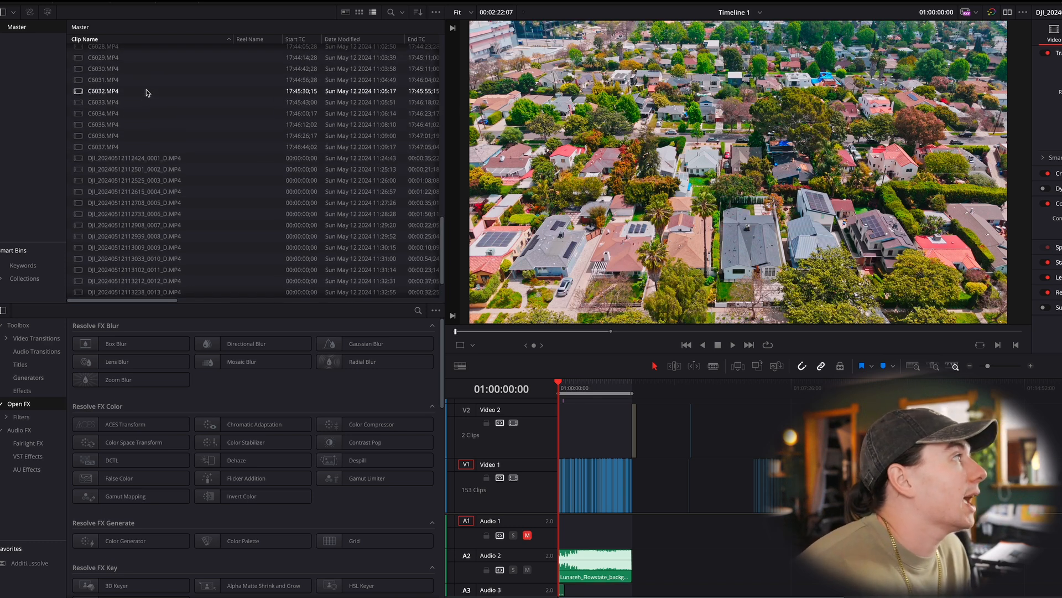
pyautogui.scroll(8, 132, 110)
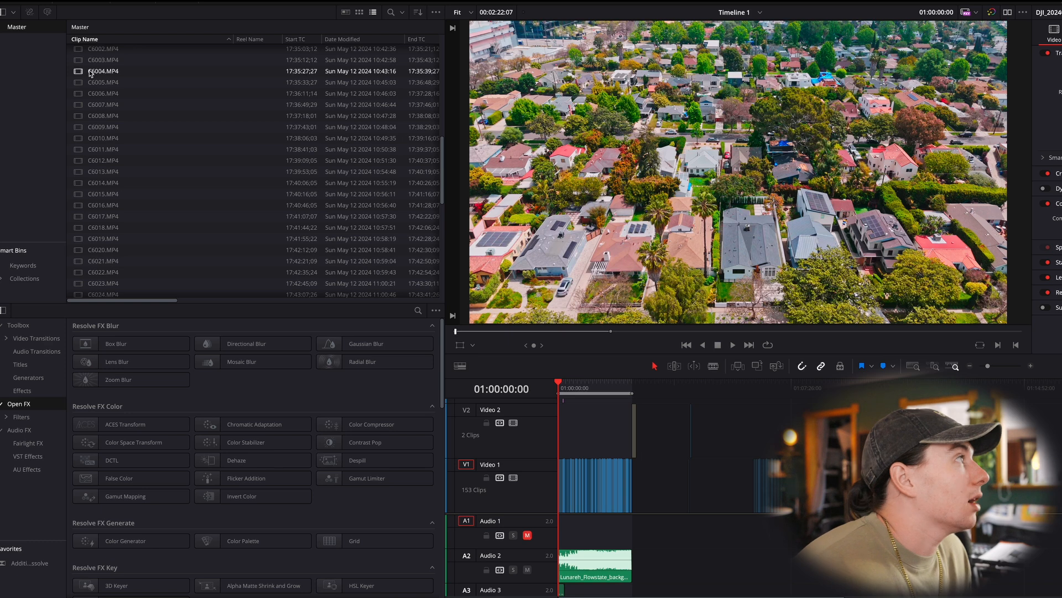
pyautogui.scroll(-10, 180, 145)
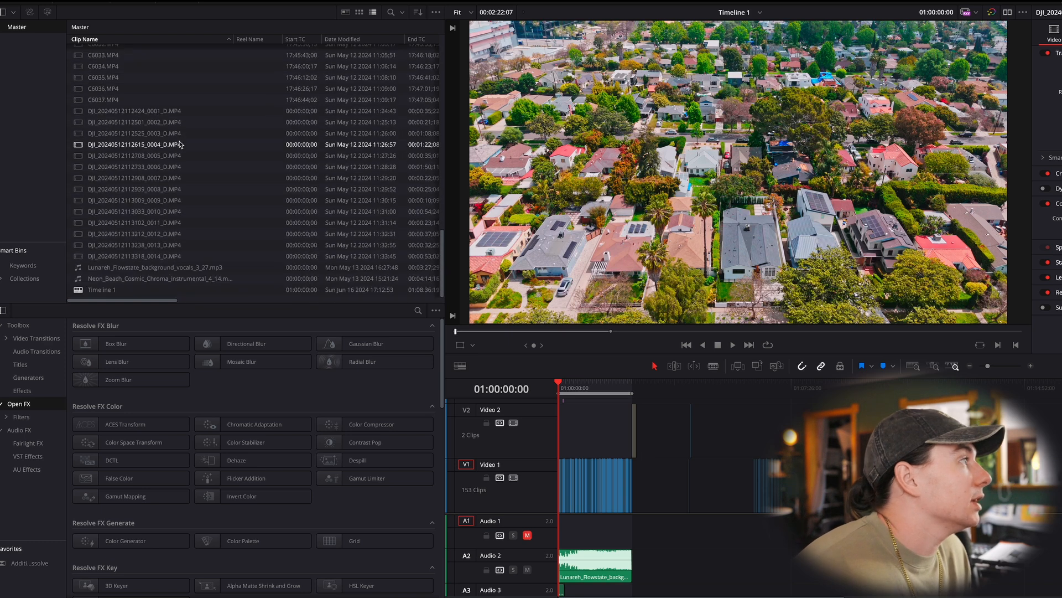
# - Select all DJI drone clips in the media pool and apply the DJI_Phantom3_DLOG2sRGB_Improv LUT to them
pyautogui.click(164, 112)
pyautogui.keyDown('shift'); pyautogui.click(194, 256); pyautogui.keyUp('shift')
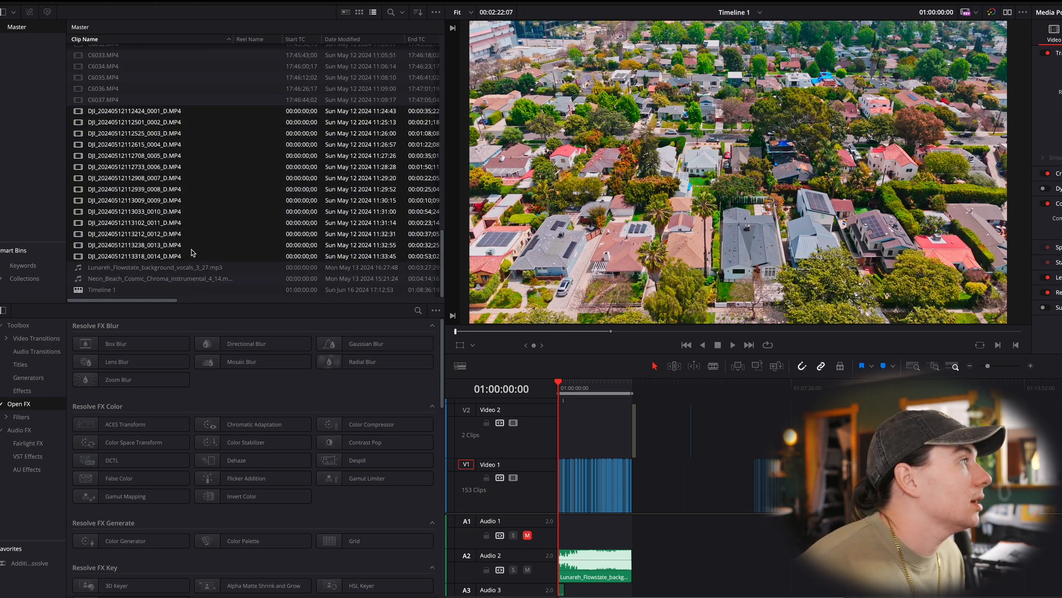
pyautogui.rightClick(164, 156)
pyautogui.moveTo(269, 350)
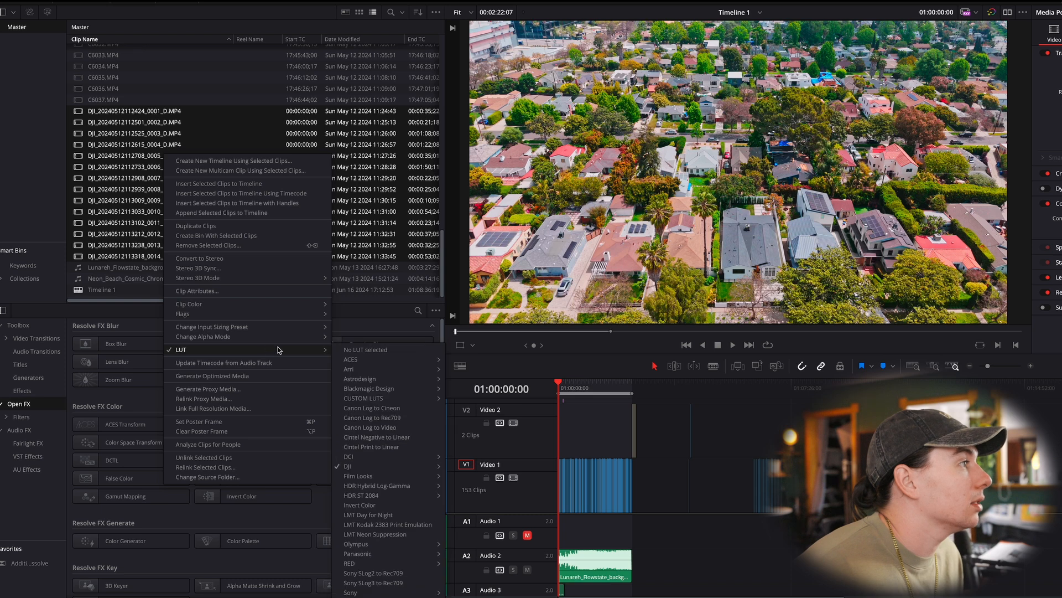
pyautogui.moveTo(386, 466)
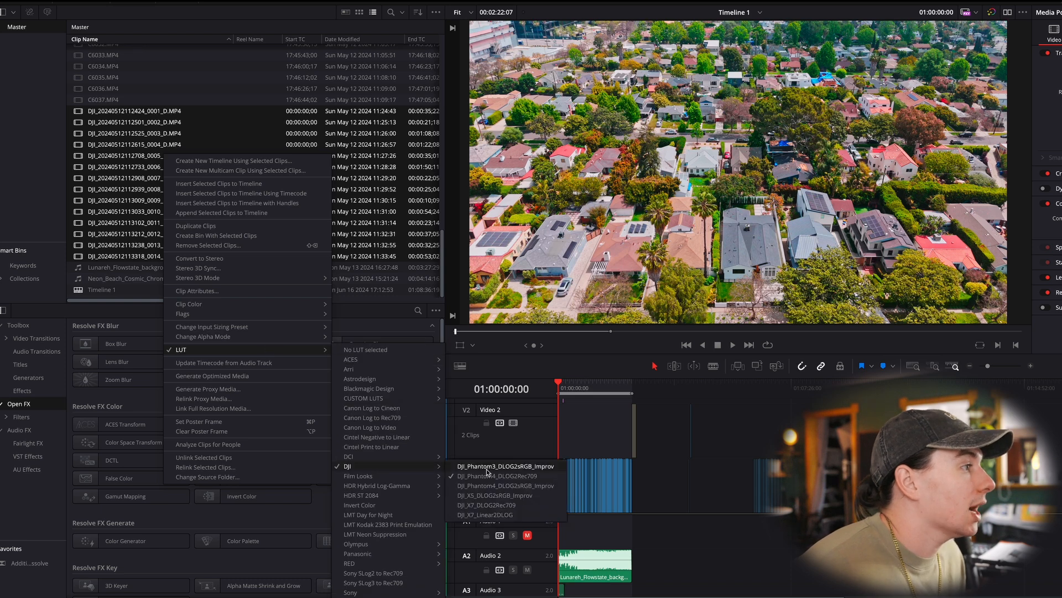
pyautogui.click(528, 466)
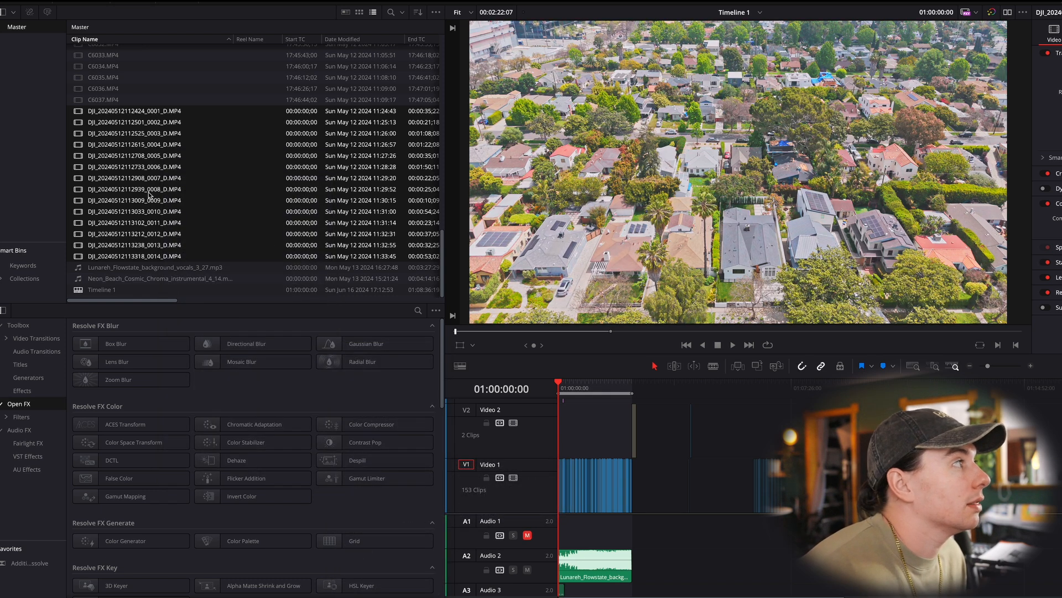
# - Switch the selected drone clips to the DJI_Phantom4_DLOG2sRGB_Improv LUT
pyautogui.rightClick(149, 194)
pyautogui.moveTo(227, 389)
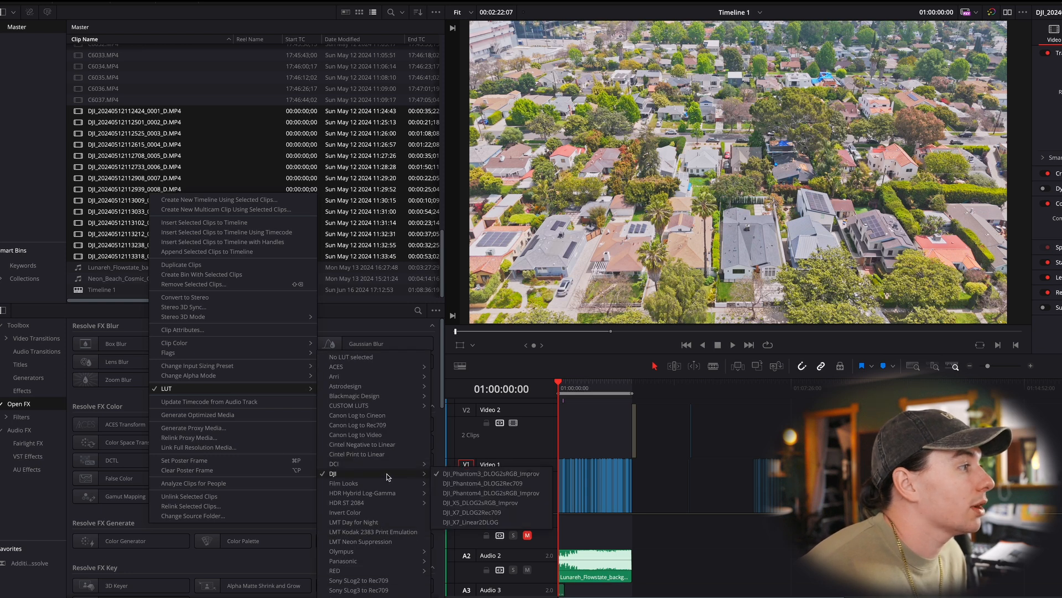
pyautogui.click(491, 492)
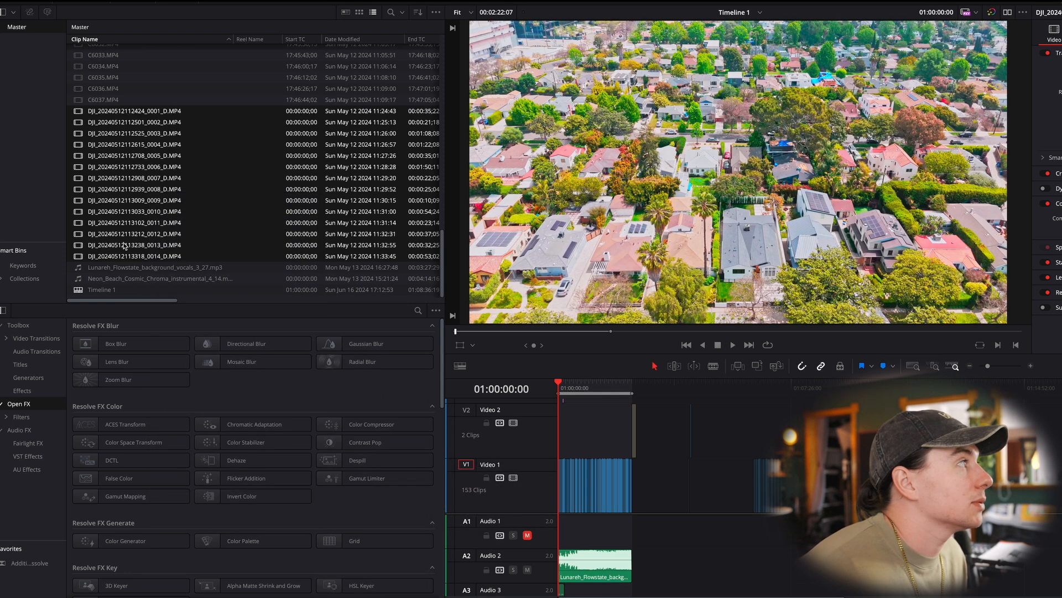
# - Assign the DJI_Phantom4_DLOG2Rec709 LUT to all selected DJI drone clips in the media pool
pyautogui.rightClick(137, 226)
pyautogui.moveTo(239, 421)
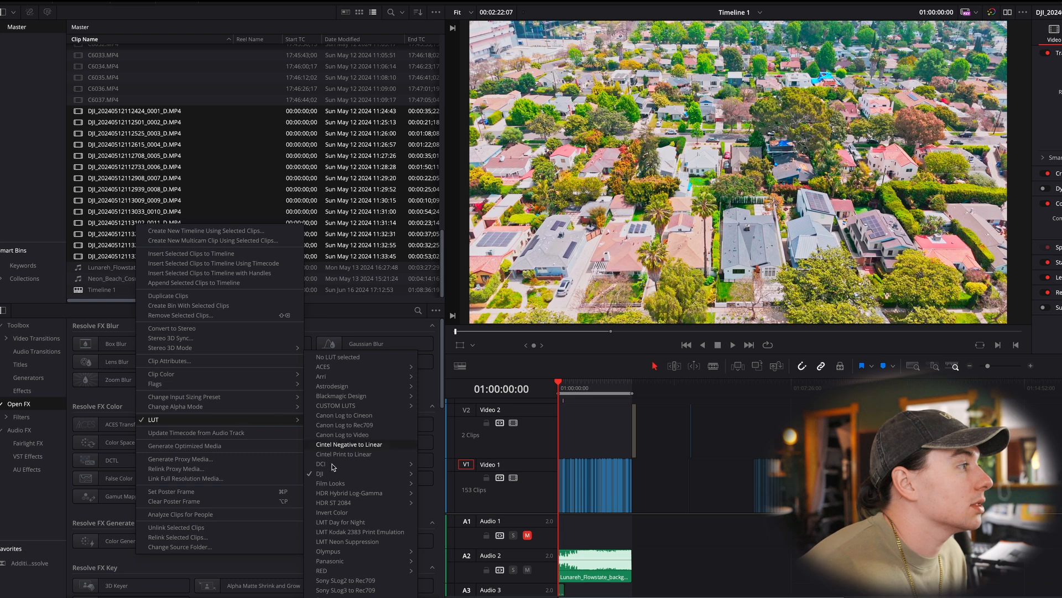
pyautogui.moveTo(340, 474)
pyautogui.click(452, 486)
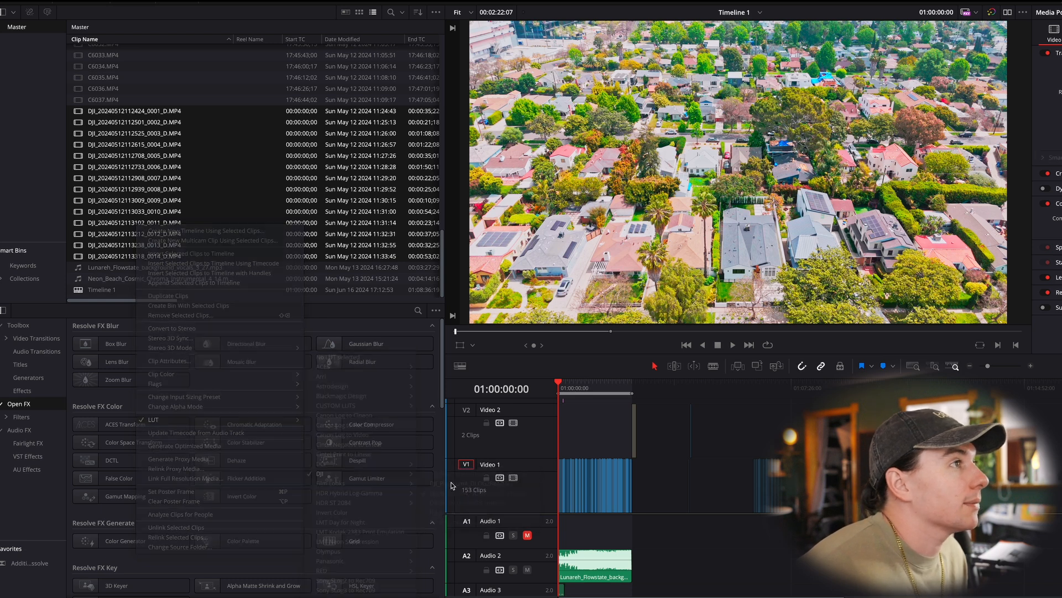
# - Select the camera clips from C5970.MP4 onward, inspect their Sony LUT setting, and look at a backyard frame in the timeline
pyautogui.click(114, 109)
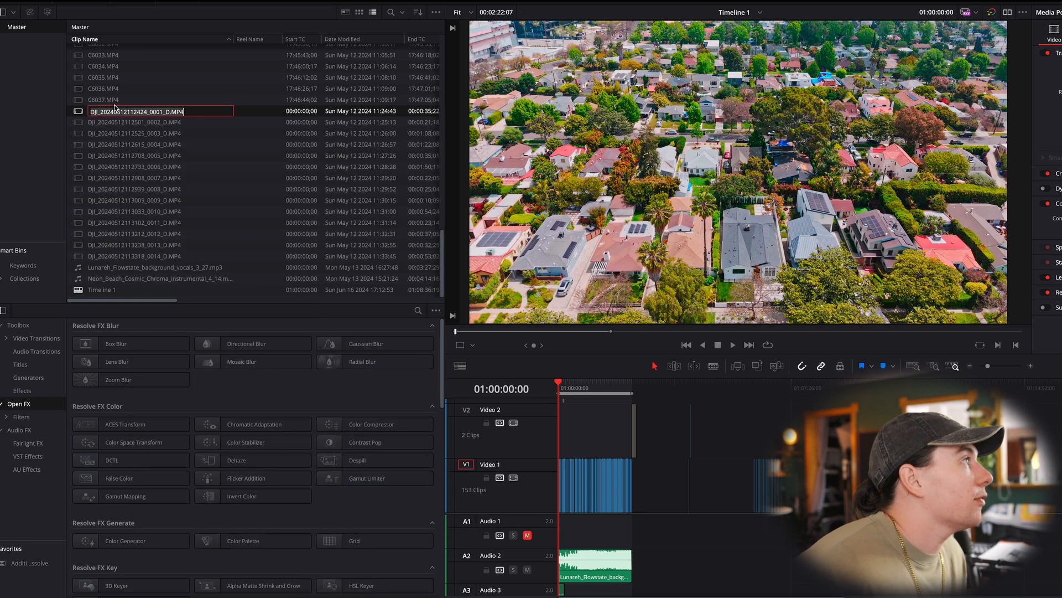
pyautogui.click(116, 101)
pyautogui.scroll(15, 208, 168)
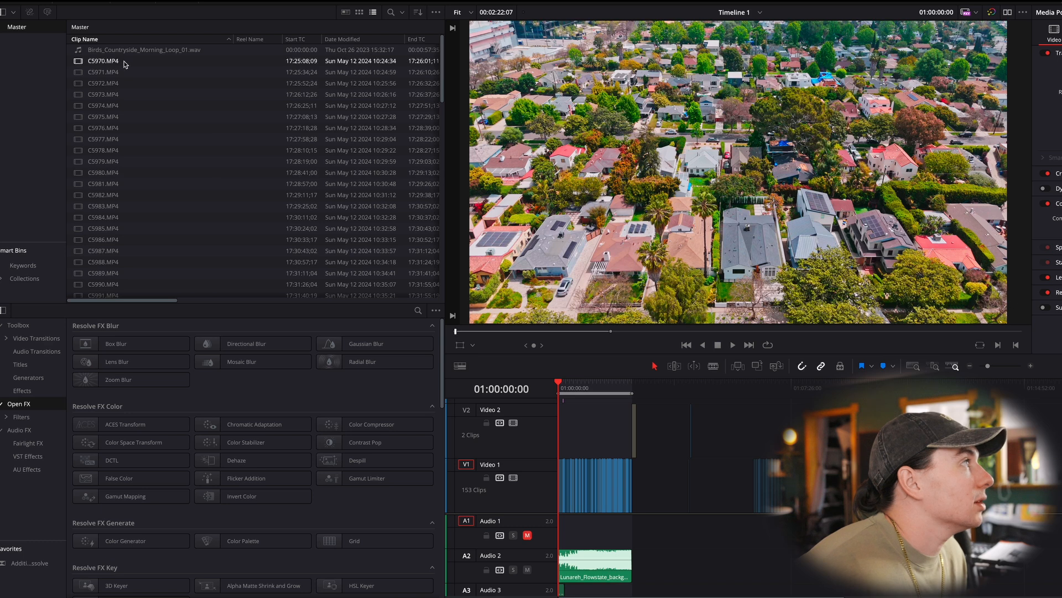
pyautogui.keyDown('shift'); pyautogui.click(125, 62); pyautogui.keyUp('shift')
pyautogui.rightClick(171, 93)
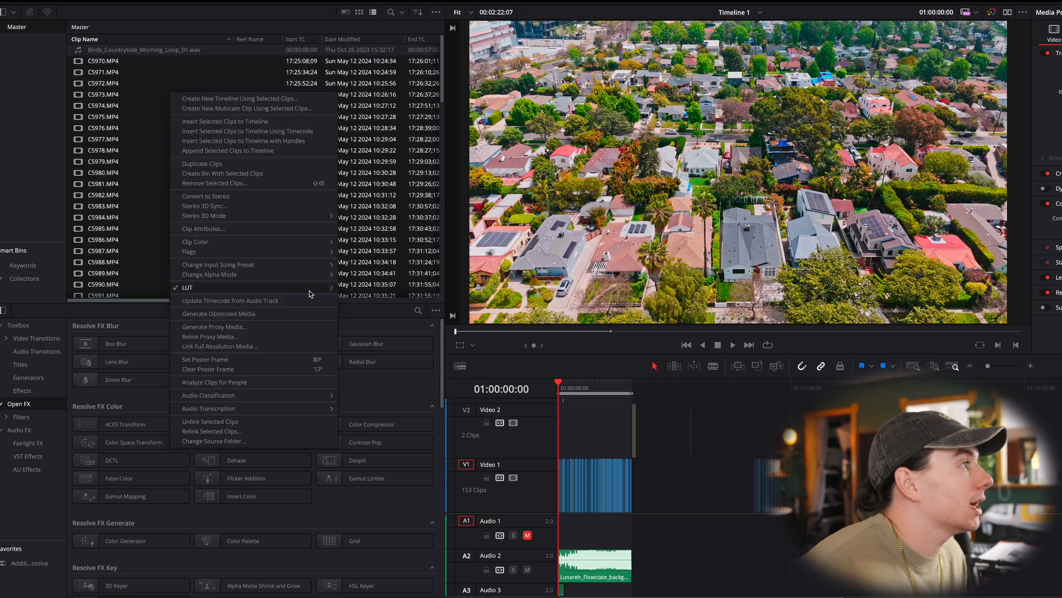
pyautogui.moveTo(310, 293)
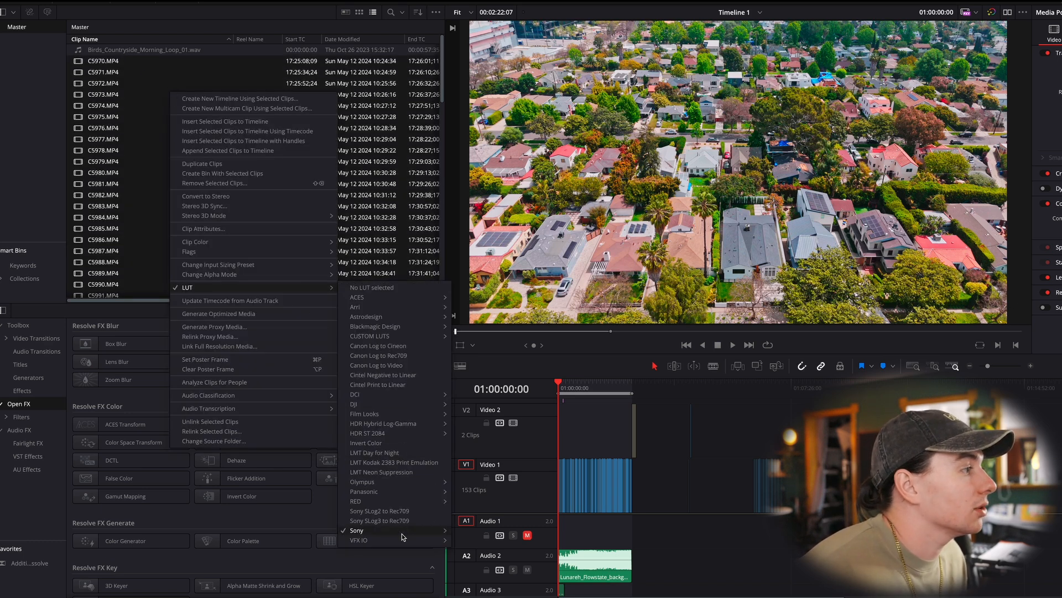
pyautogui.moveTo(402, 532)
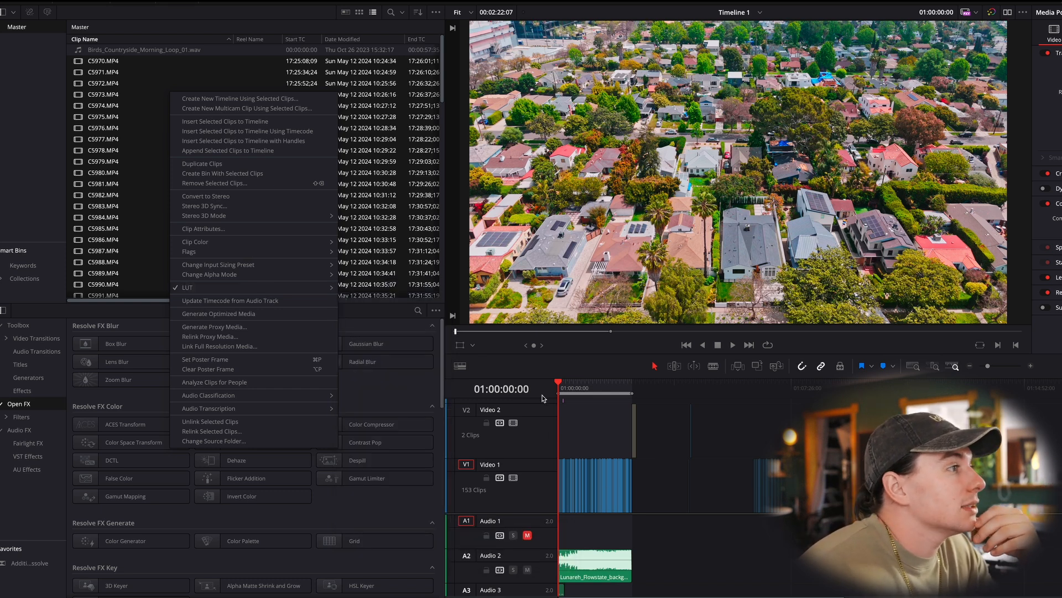
pyautogui.click(590, 393)
pyautogui.click(596, 391)
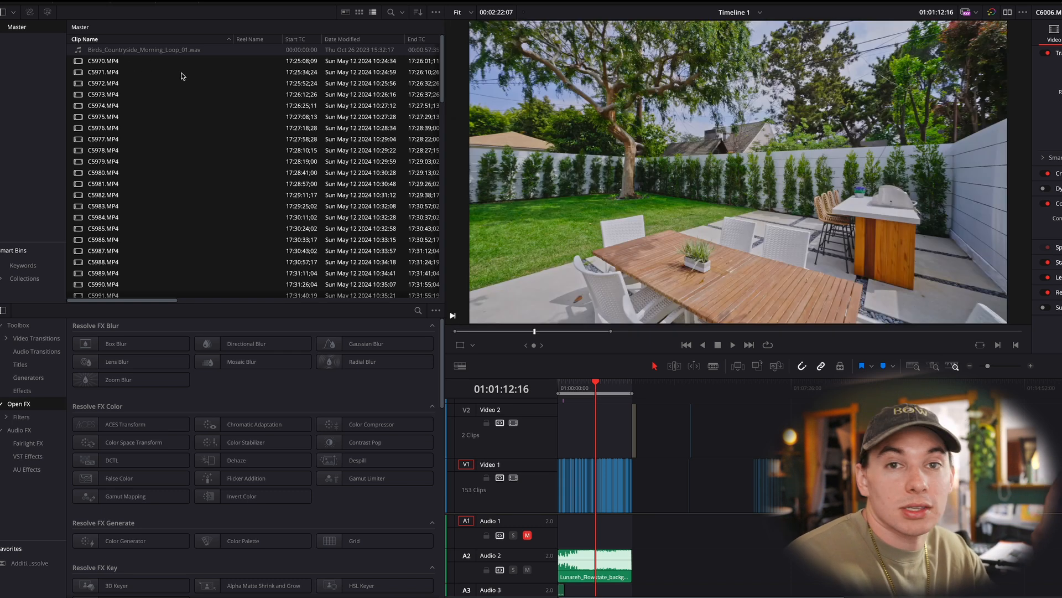
pyautogui.scroll(-1, 321, 161)
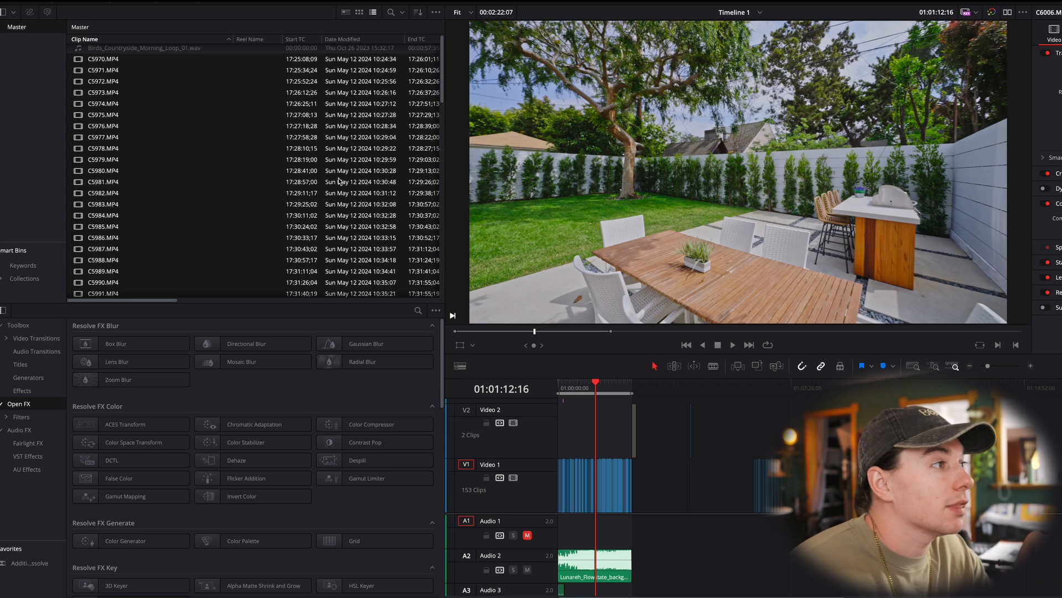
pyautogui.scroll(-12, 272, 155)
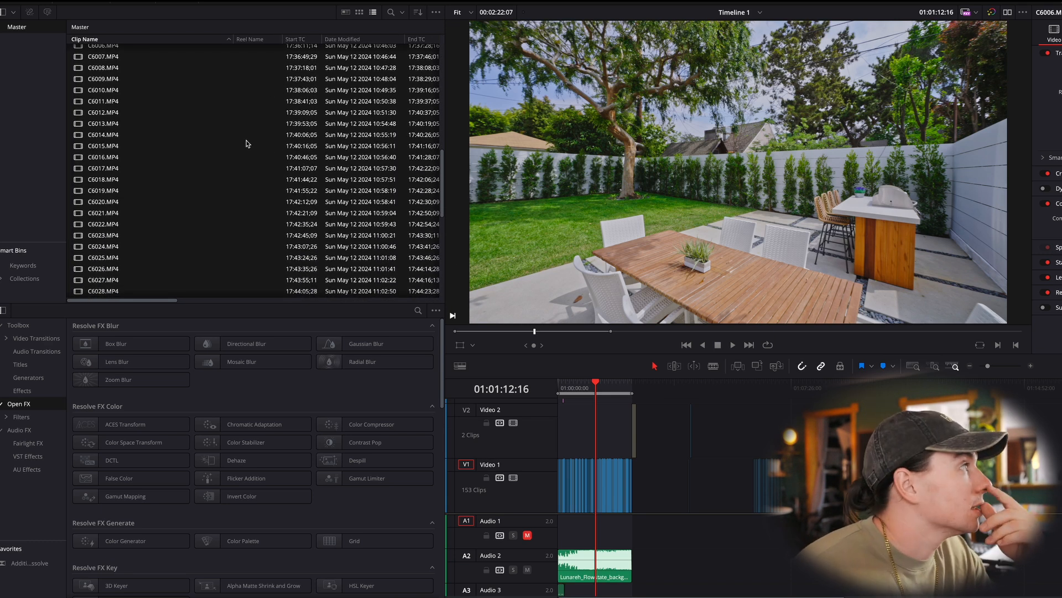
# - Return the playhead to the timeline's start and open the first drone clip for color grading
pyautogui.moveTo(598, 386); pyautogui.dragTo(522, 385)
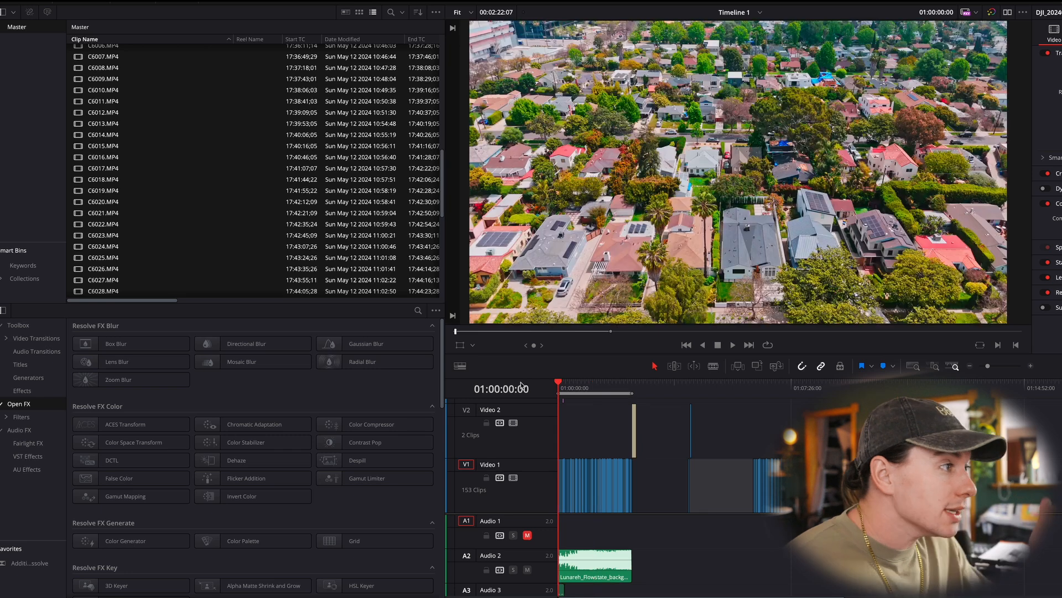
pyautogui.press('super+equal')
pyautogui.press('super+equal')
pyautogui.press('super+equal')
pyautogui.press('super+equal')
pyautogui.press('super+equal')
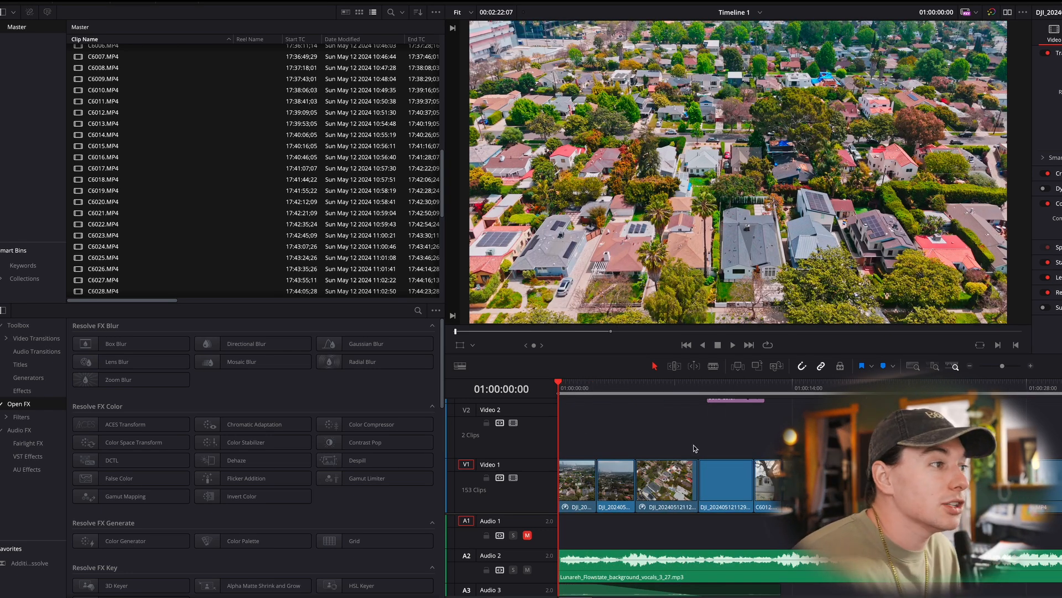
pyautogui.click(585, 481)
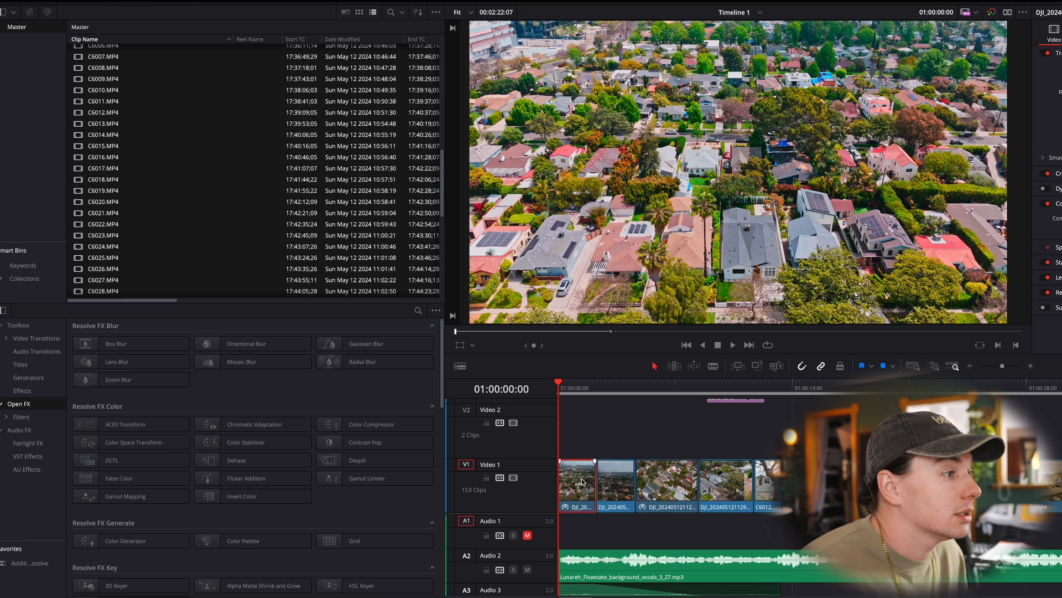
pyautogui.hotkey('shift', '6')
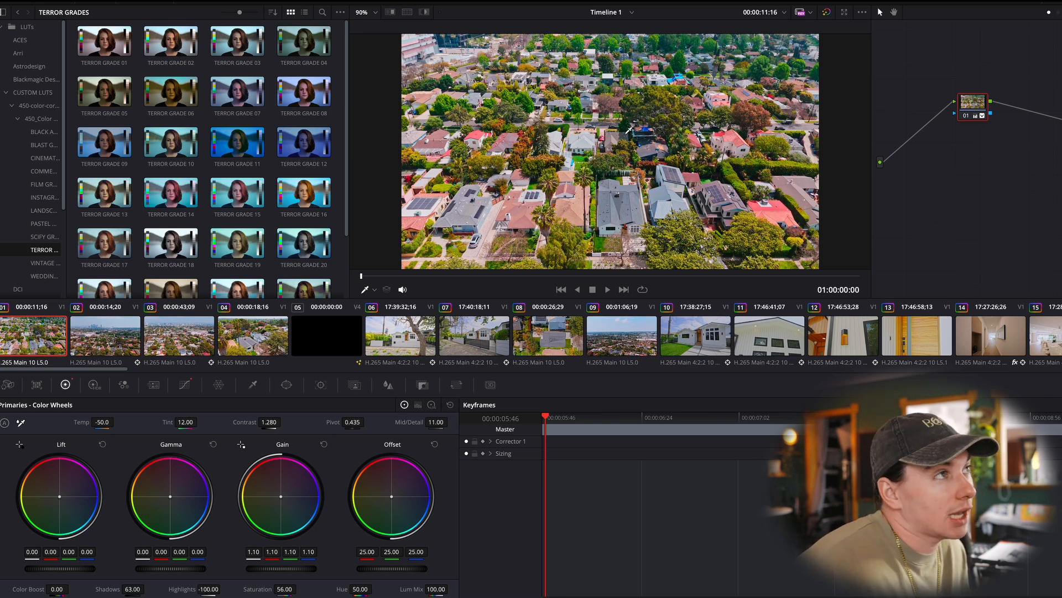
# - Compare the first drone clip with and without its primary corrections by resetting them and undoing the reset
pyautogui.click(451, 407)
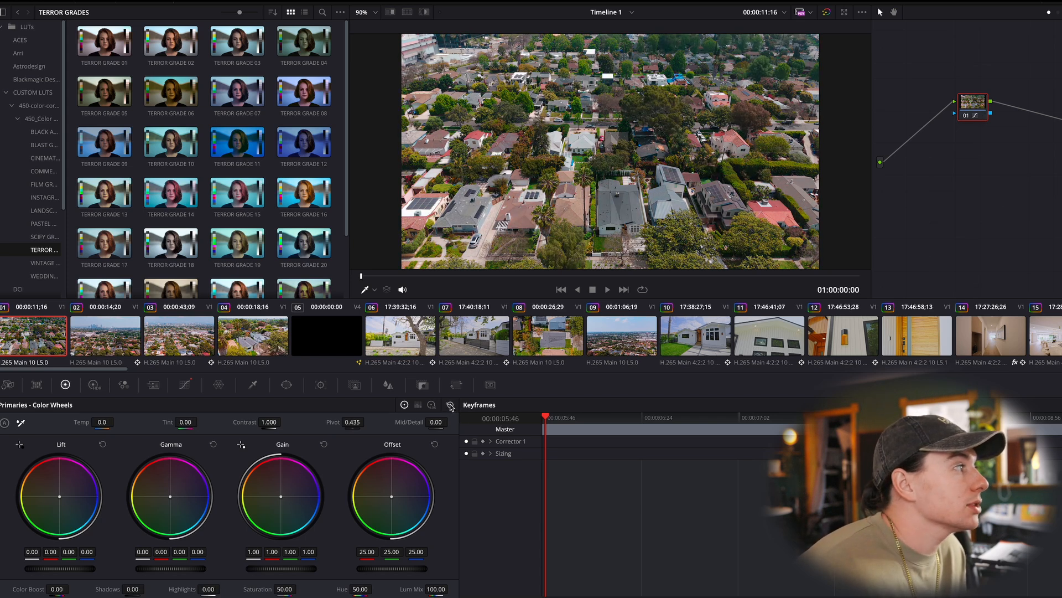
pyautogui.hotkey('ctrl', 'z')
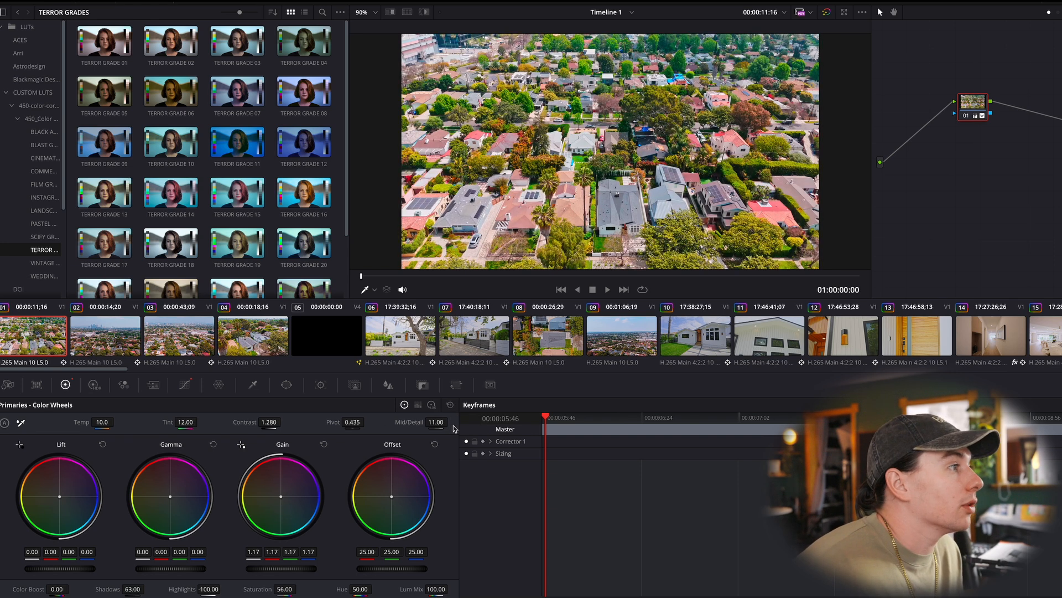
pyautogui.click(450, 405)
pyautogui.hotkey('ctrl', 'z')
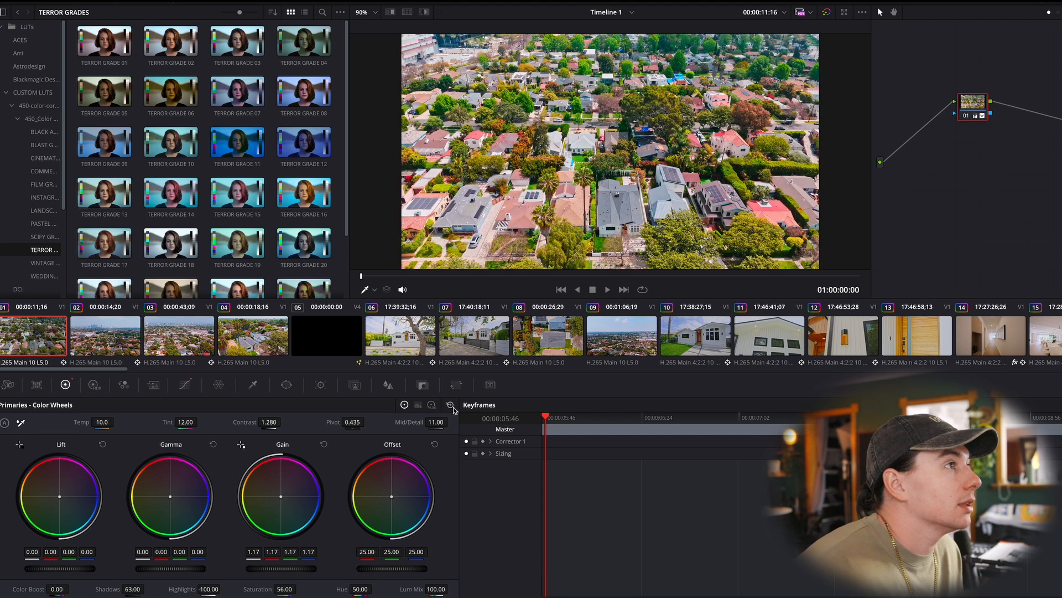
# - View timeline clips 02, 03 and 05 on the Color page, and return to clip 01
pyautogui.click(133, 340)
pyautogui.click(213, 344)
pyautogui.click(299, 344)
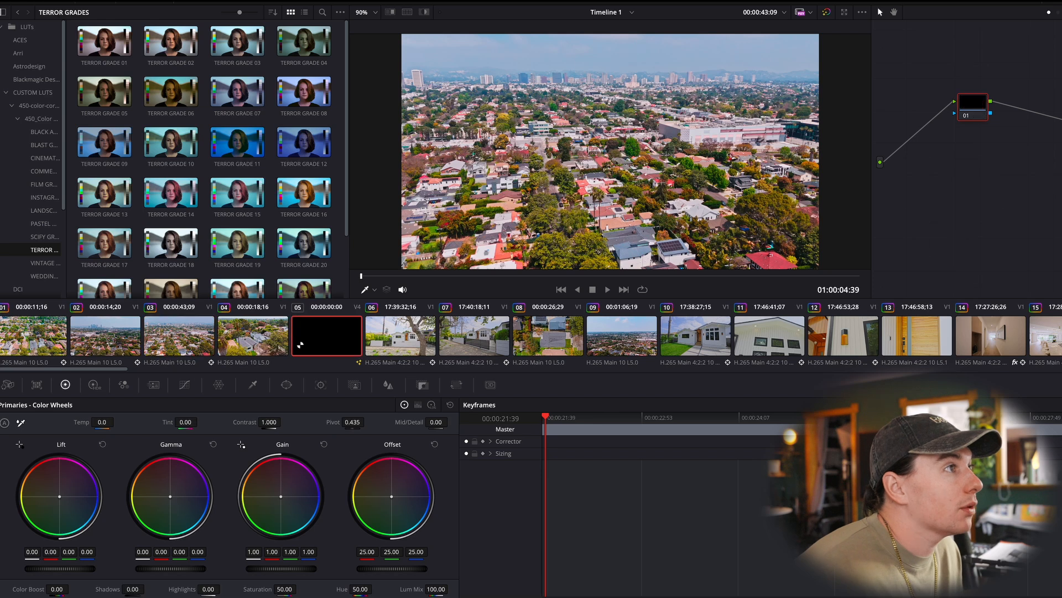
pyautogui.click(35, 334)
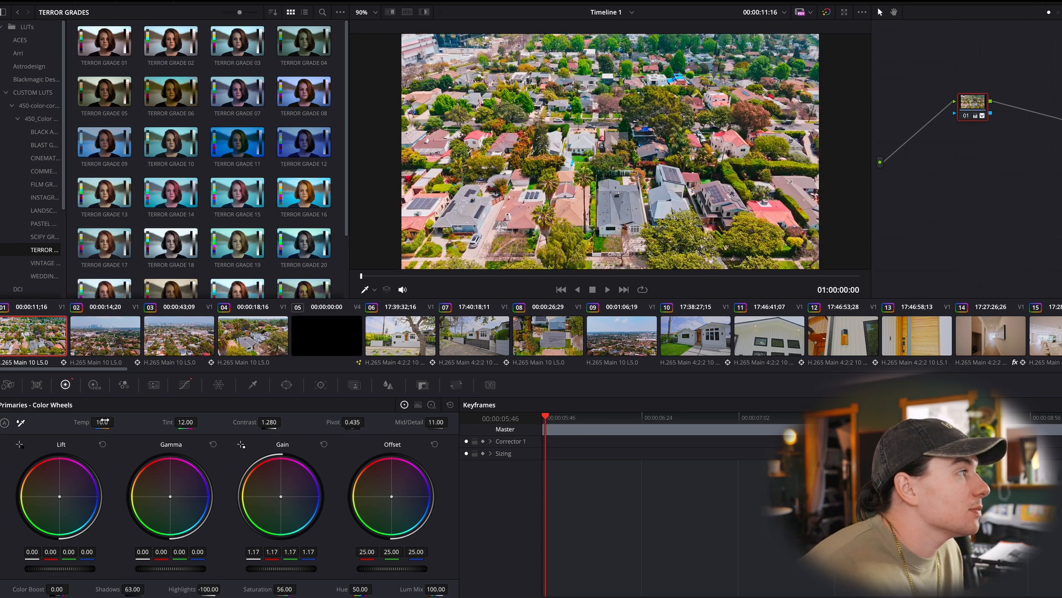
# - Reset all primary corrections on clip 01 and undo the reset, repeating this to compare the ungraded and graded images
pyautogui.click(450, 404)
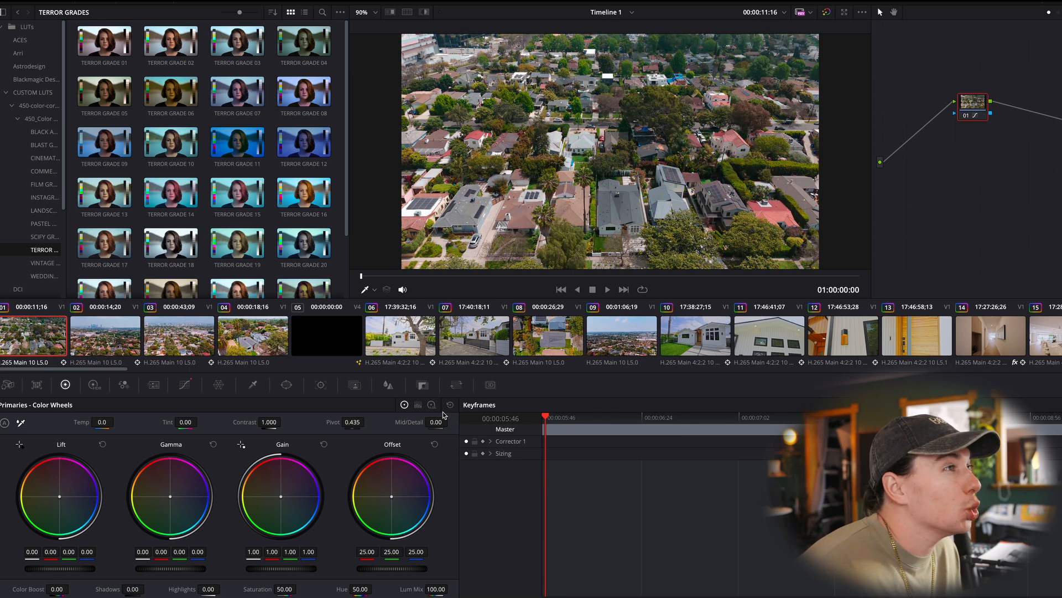
pyautogui.hotkey('ctrl', 'z')
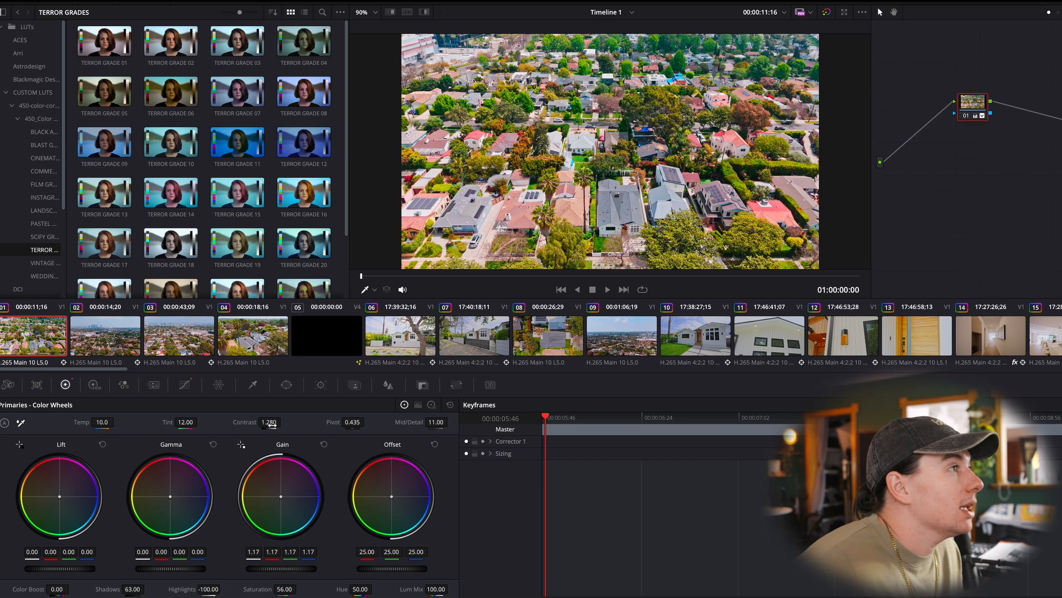
pyautogui.click(450, 405)
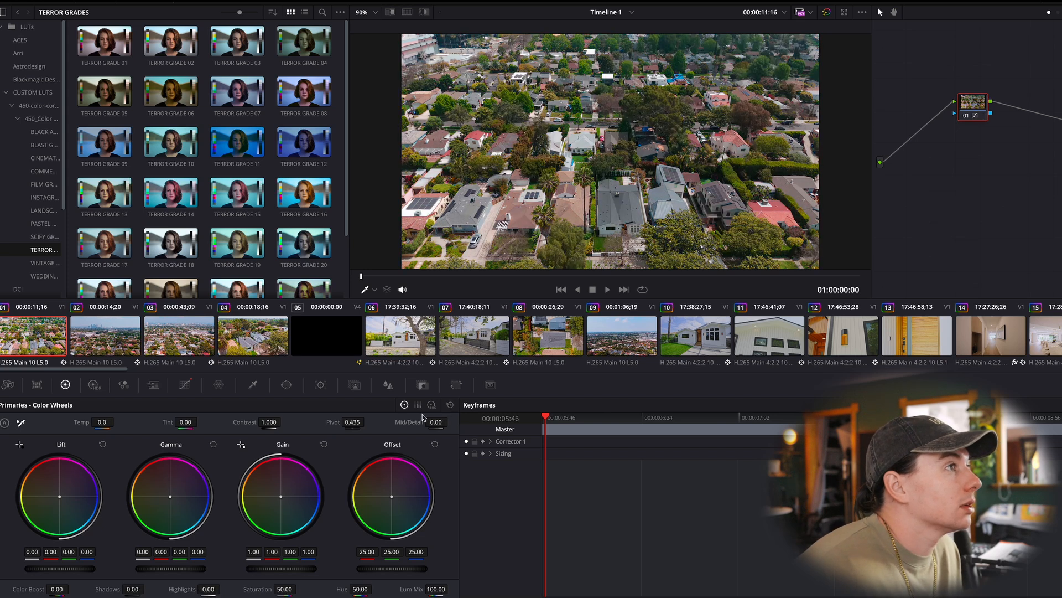
pyautogui.press('super+z')
pyautogui.press('super+shift+z')
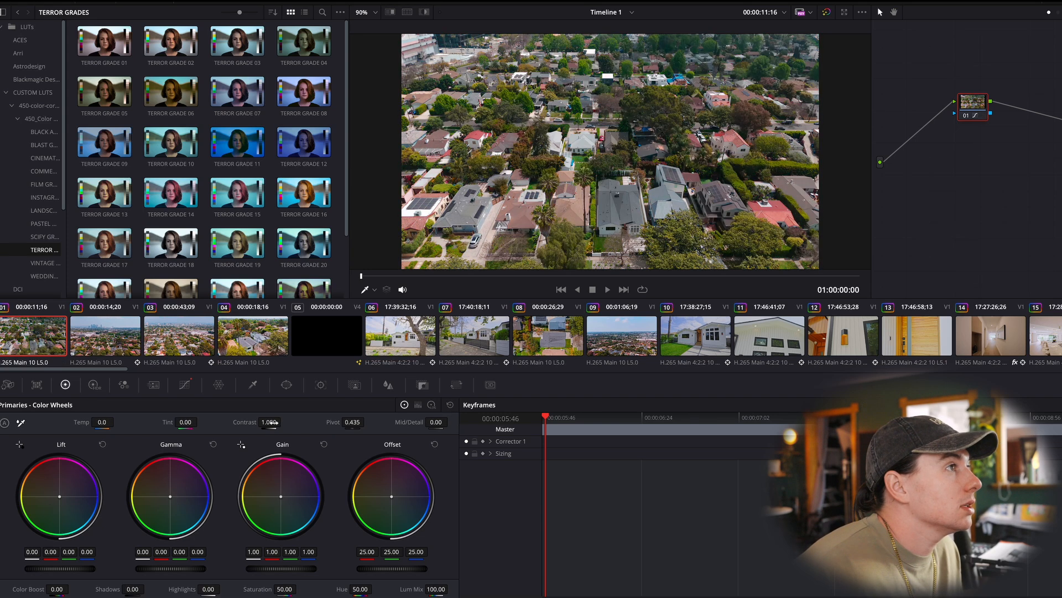
pyautogui.press('super+z')
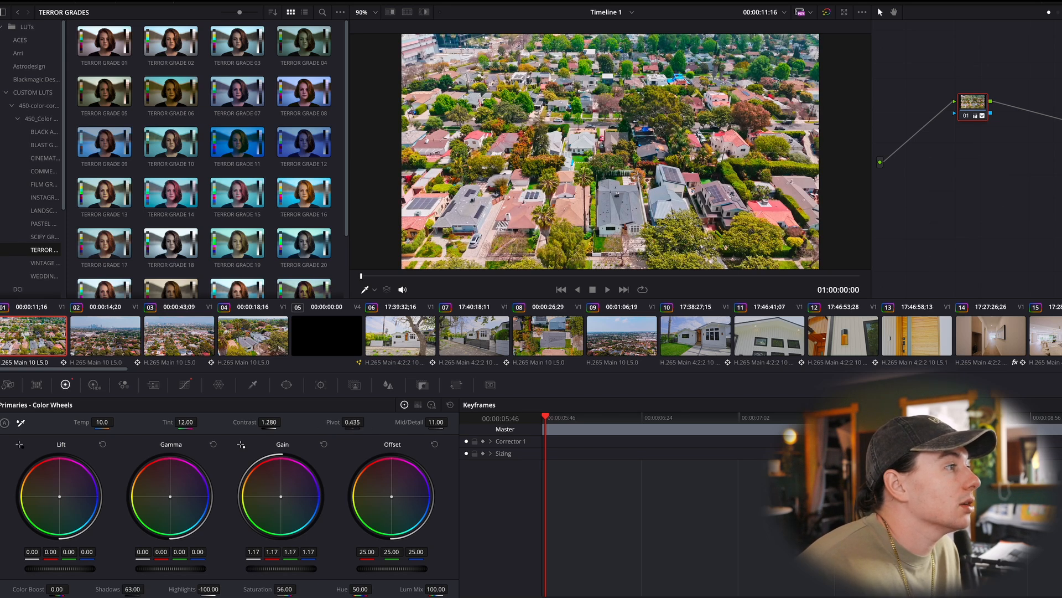
# - Try a mid/detail of 10.50 on clip 01, and compare the image by resetting all primary corrections and undoing the reset
pyautogui.moveTo(435, 422)
pyautogui.mouseDown()
pyautogui.moveTo(406, 422)
pyautogui.moveTo(455, 422)
pyautogui.moveTo(435, 429)
pyautogui.mouseUp()
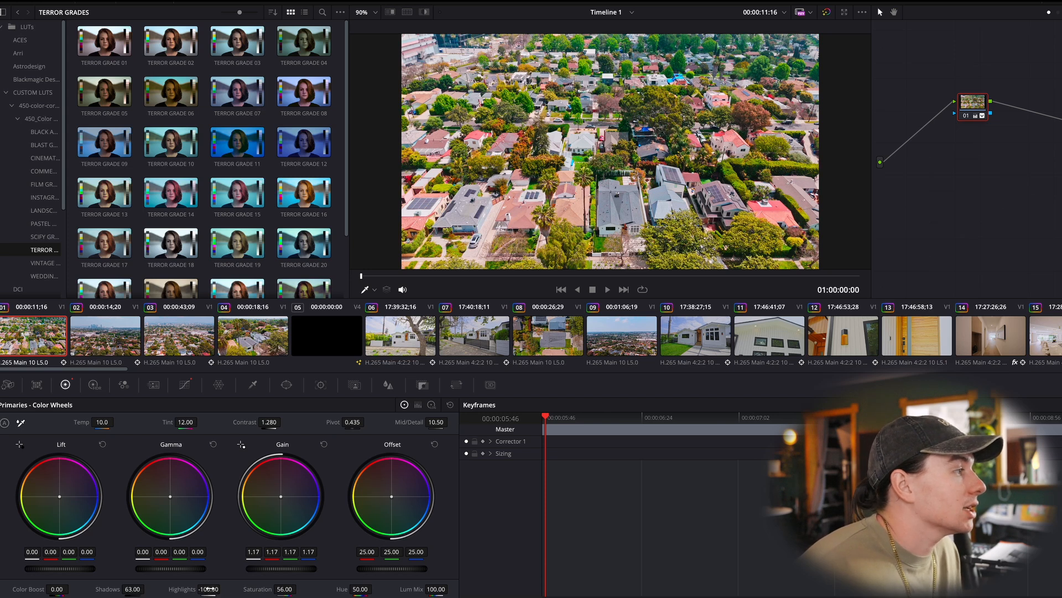
pyautogui.click(450, 405)
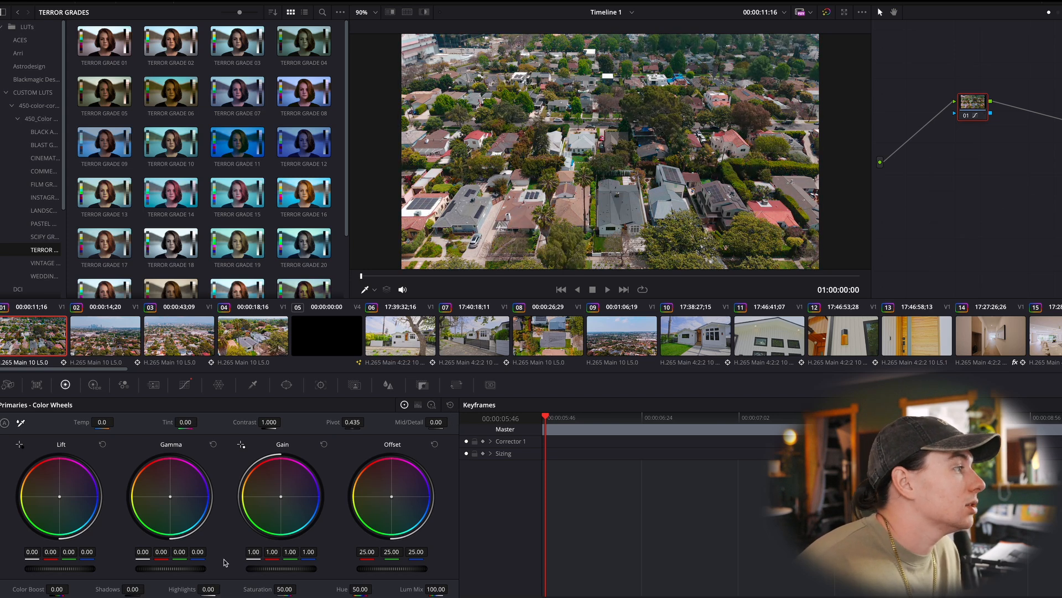
pyautogui.hotkey('ctrl', 'z')
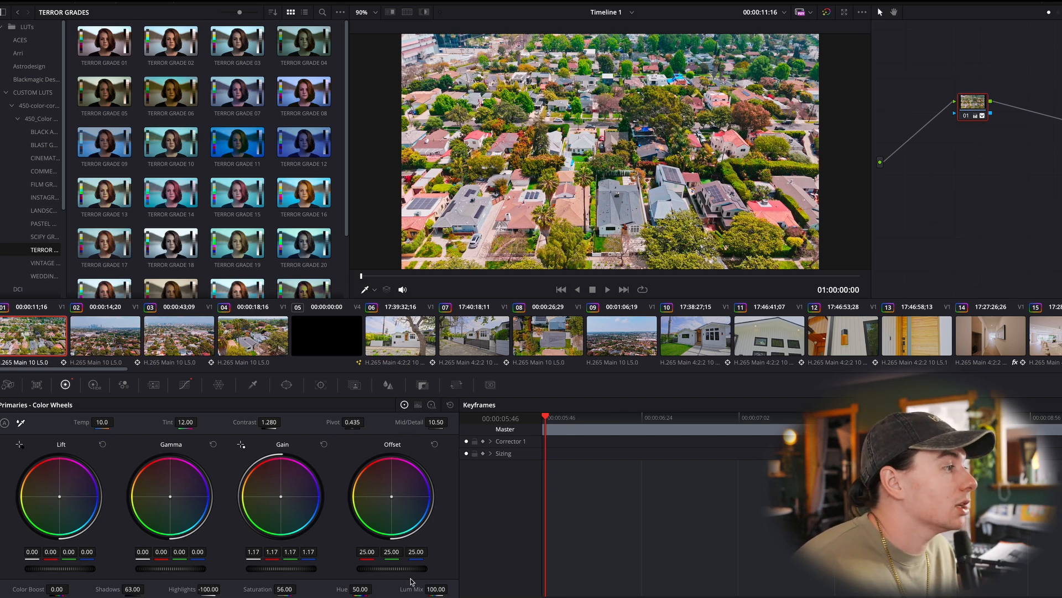
# - Compare clip 01 with and without its Hue Vs Hue curve adjustment by resetting the curve and undoing the reset
pyautogui.click(186, 386)
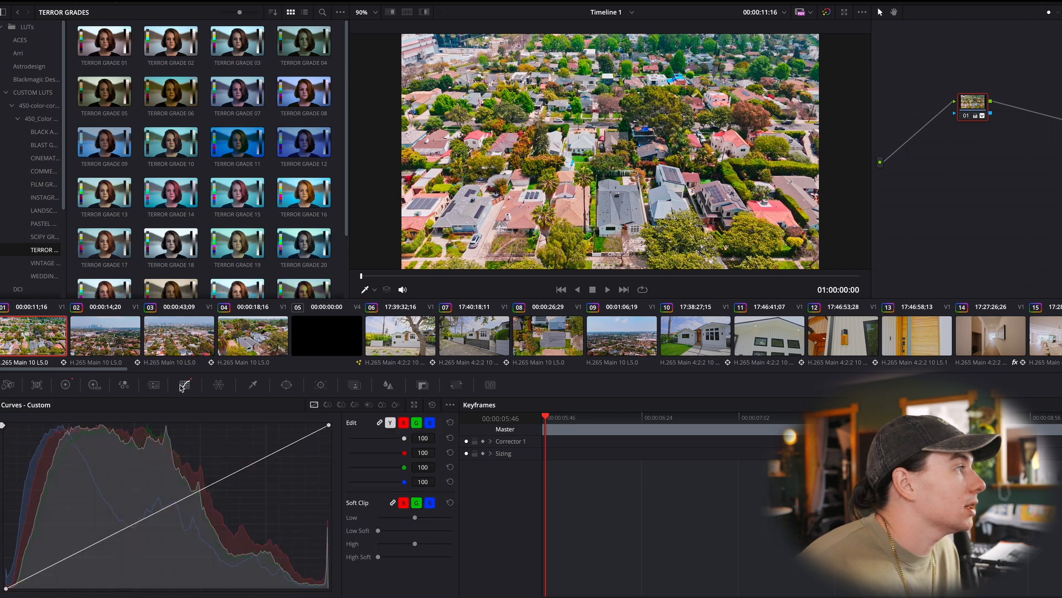
pyautogui.click(329, 406)
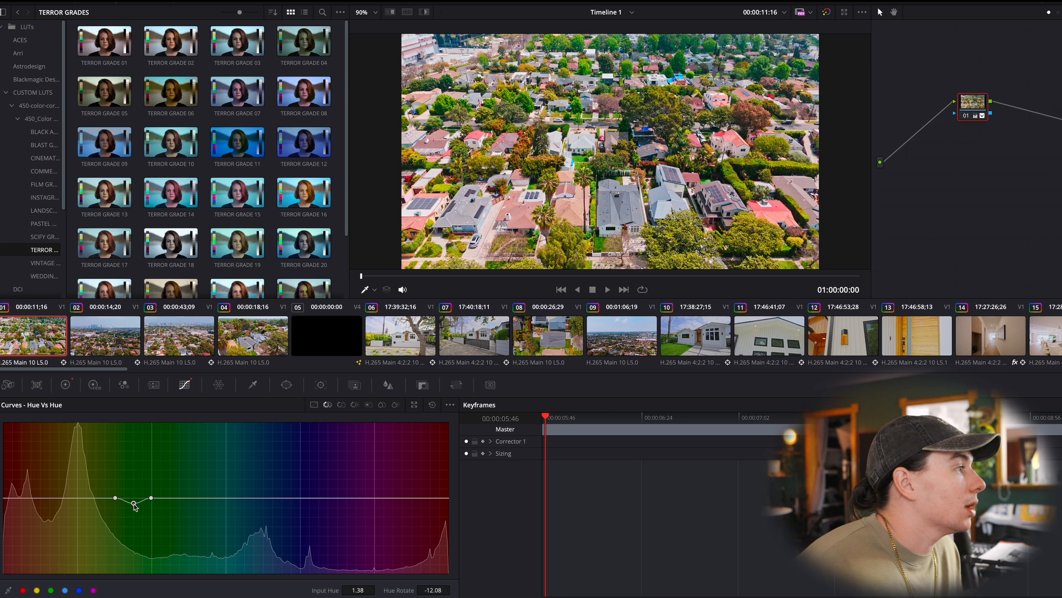
pyautogui.click(431, 407)
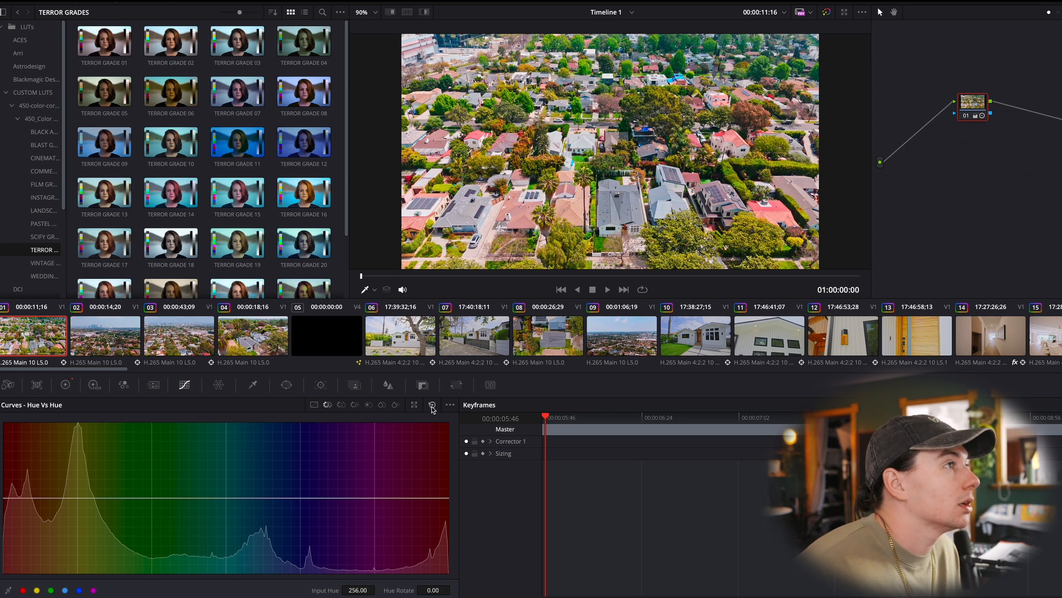
pyautogui.hotkey('ctrl', 'z')
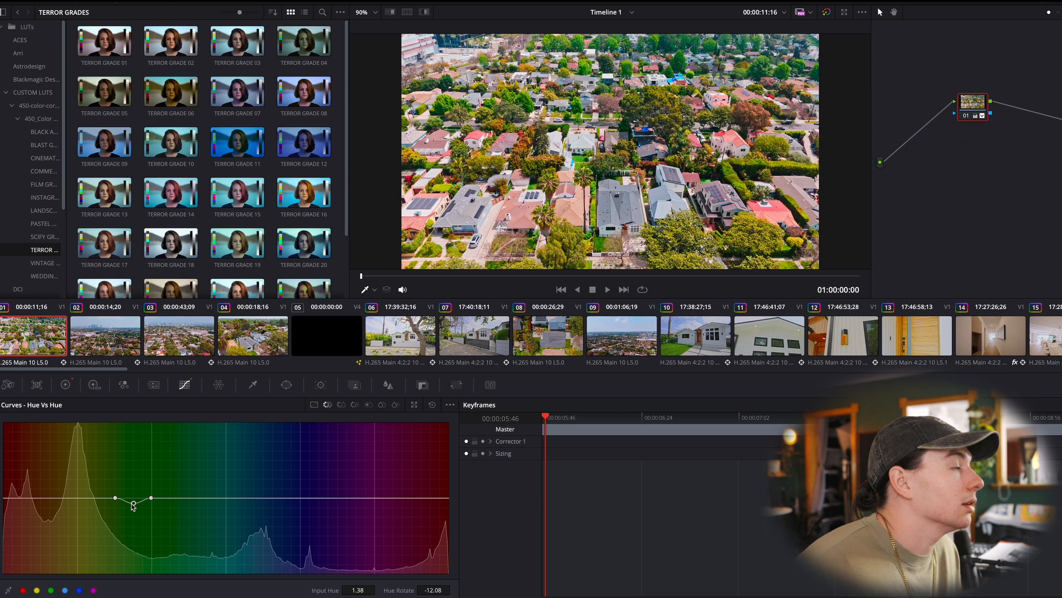
# - Try an extreme green hue rotation of about 174 on clip 01's Hue Vs Hue curve, and undo the change
pyautogui.moveTo(133, 505); pyautogui.dragTo(142, 425)
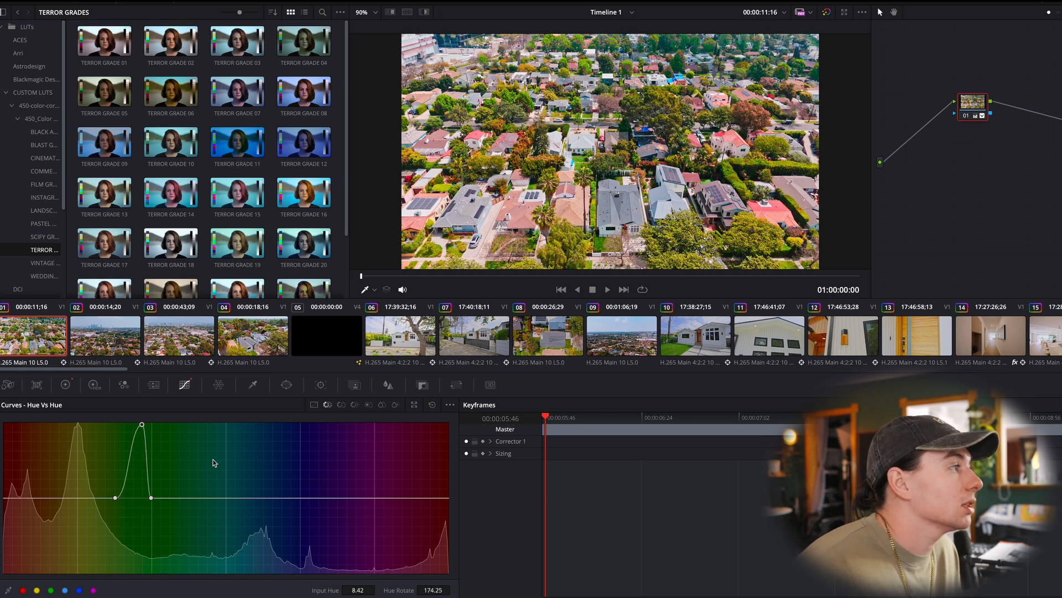
pyautogui.hotkey('ctrl', 'z')
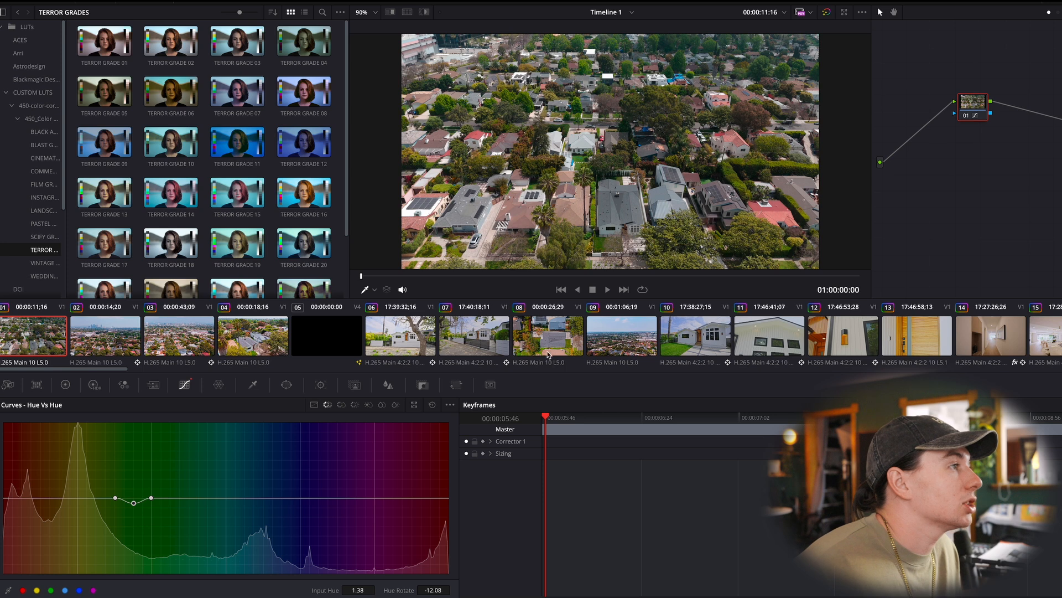
pyautogui.hotkey('ctrl', 'z')
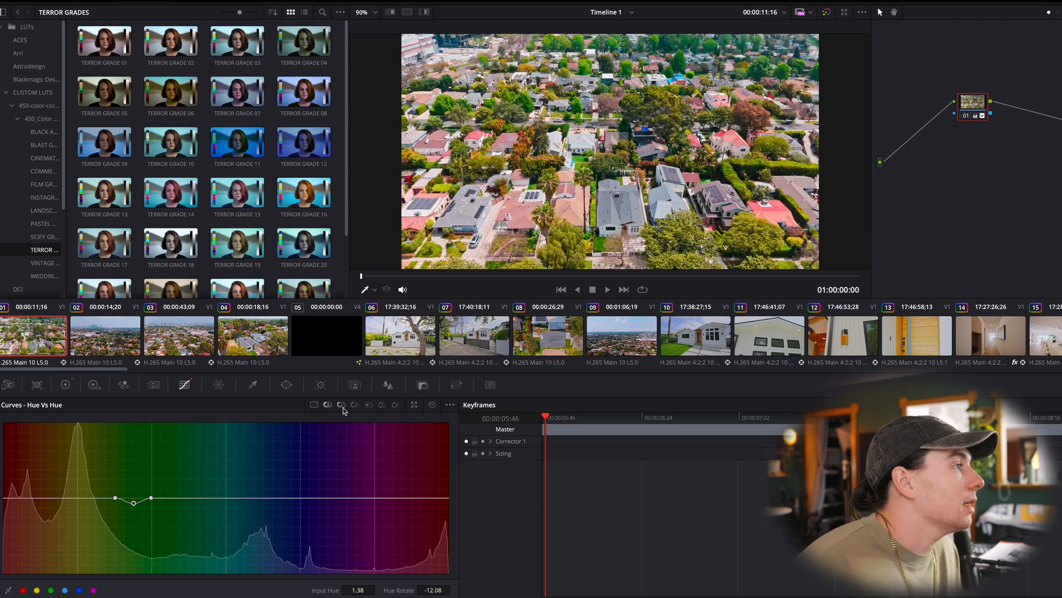
# - Examine clip 01's Hue Vs Sat curve, primary color wheels and custom curve
pyautogui.click(342, 405)
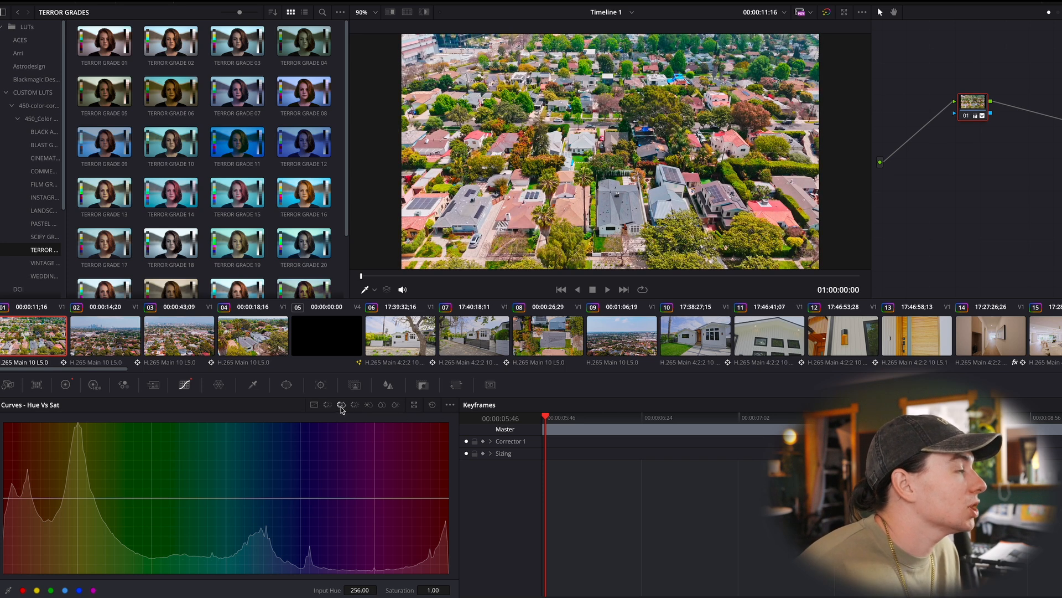
pyautogui.click(65, 386)
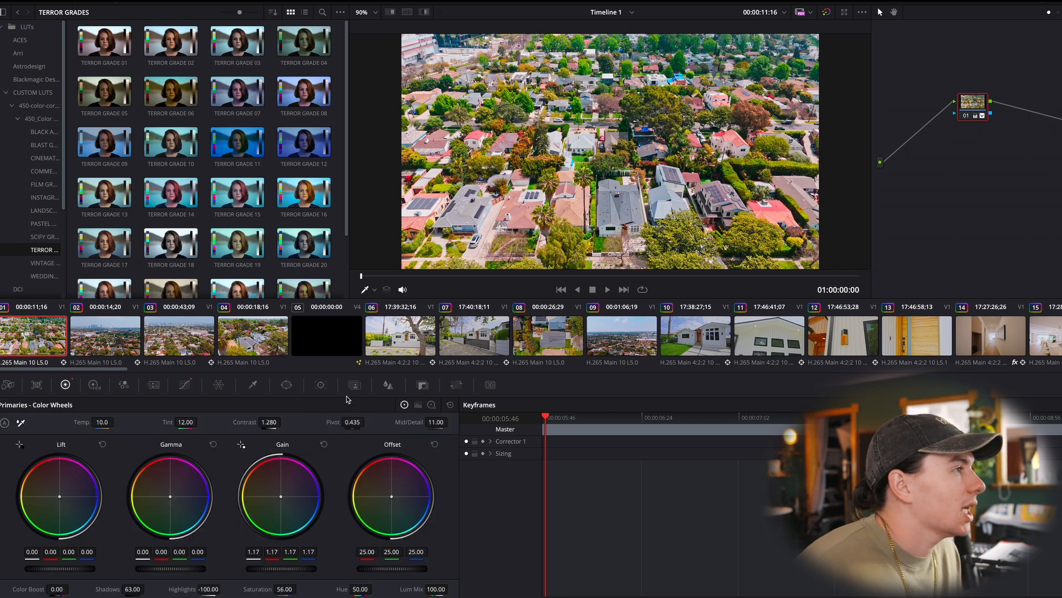
pyautogui.click(153, 386)
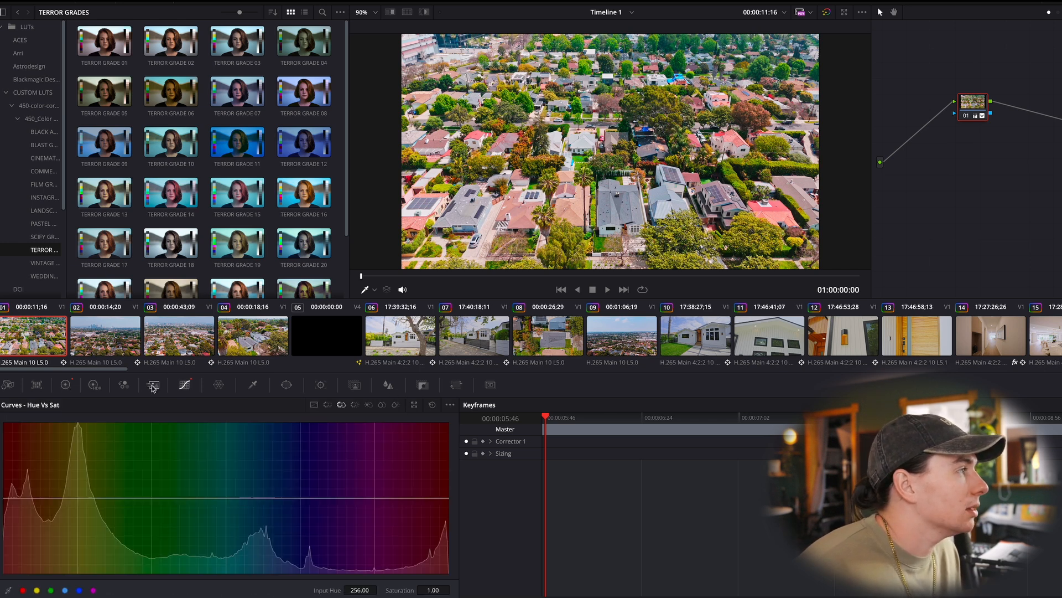
pyautogui.click(314, 405)
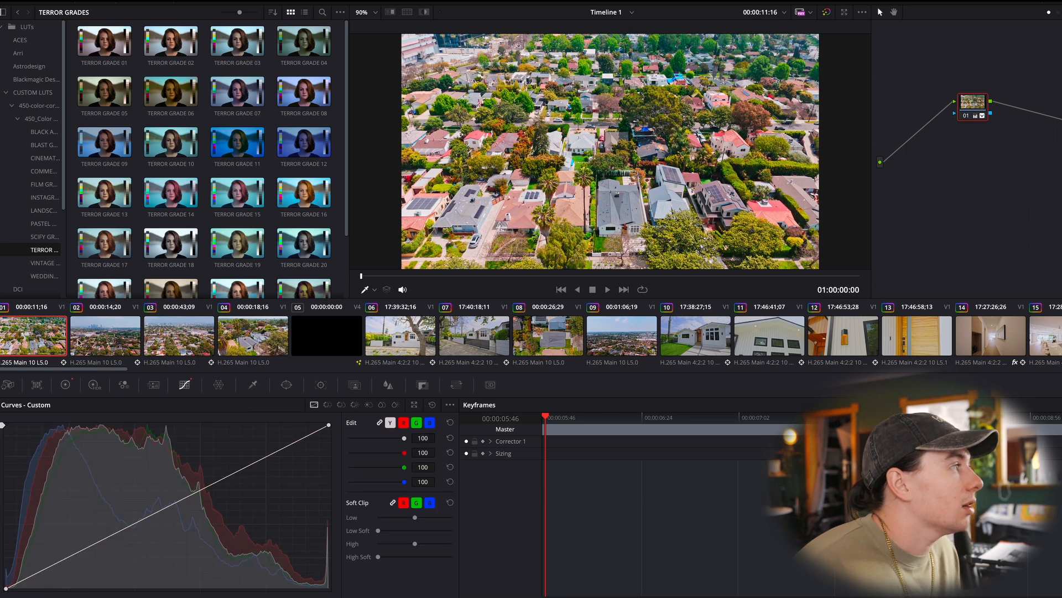
# - Review the primary color wheel corrections on drone clips 02 and 04
pyautogui.click(96, 340)
pyautogui.click(63, 384)
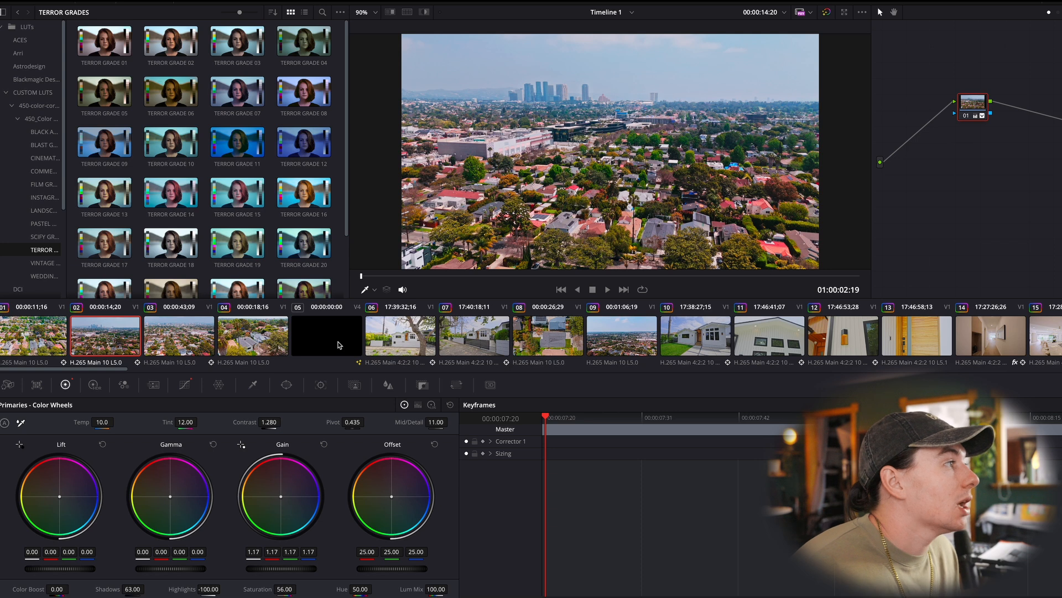
pyautogui.click(262, 345)
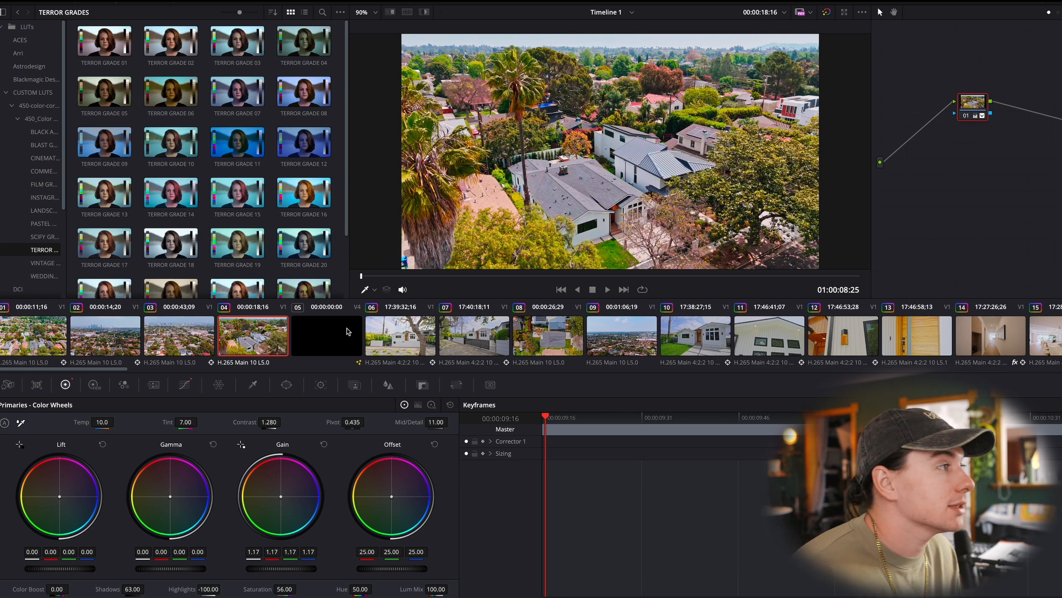
# - Open clip 06, the front view of the white house, and examine its Hue Vs Sat curve
pyautogui.click(400, 328)
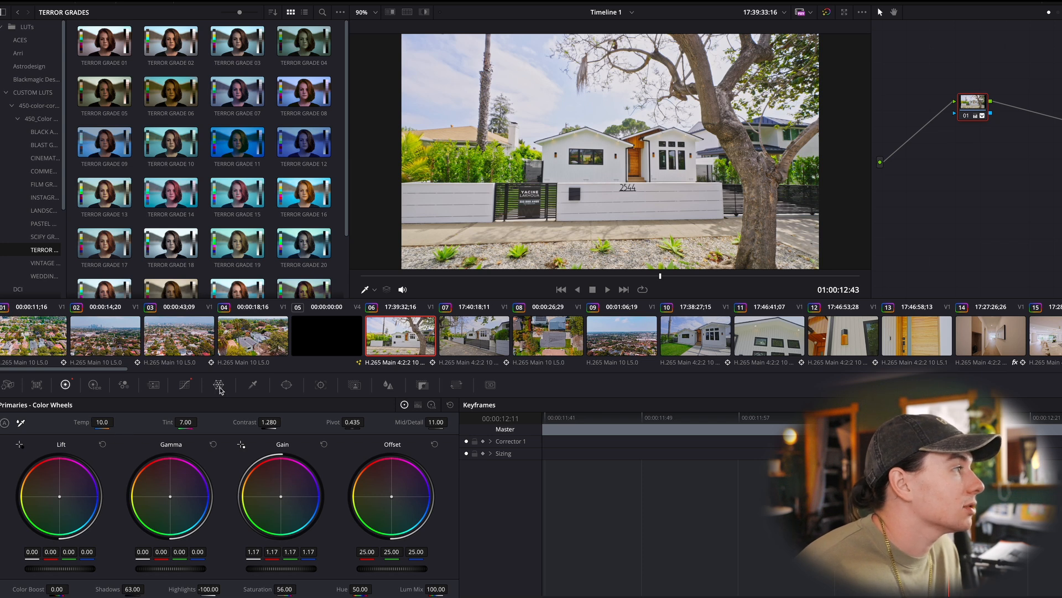
pyautogui.click(185, 384)
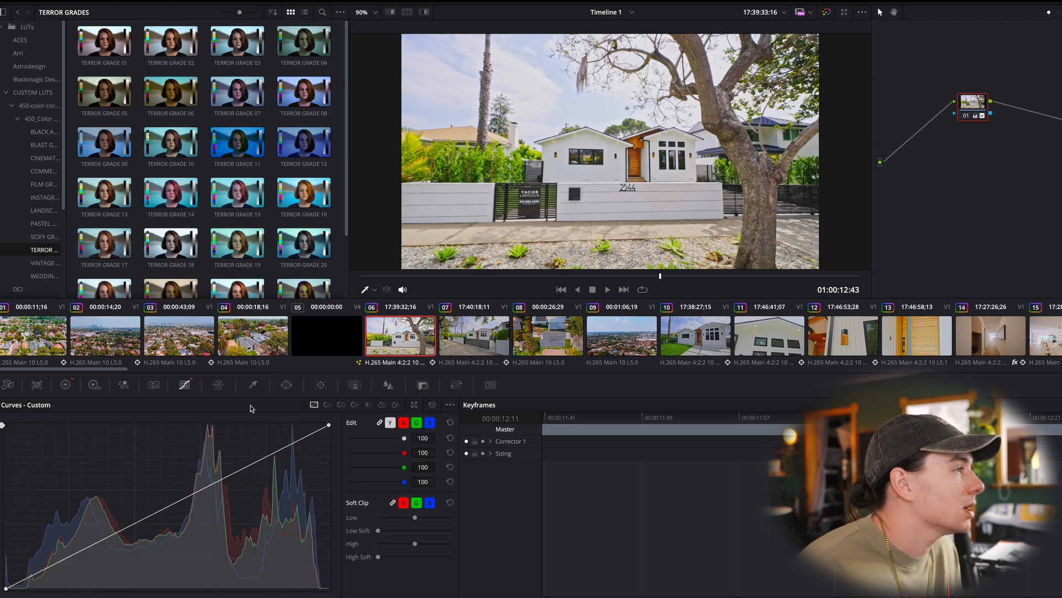
pyautogui.click(341, 405)
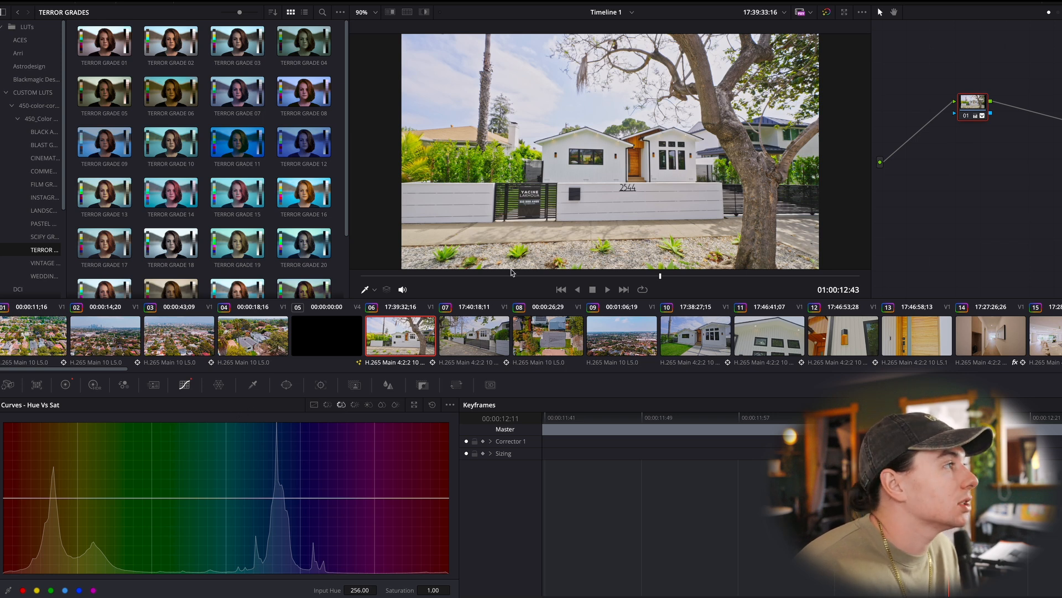
pyautogui.scroll(-3, 562, 152)
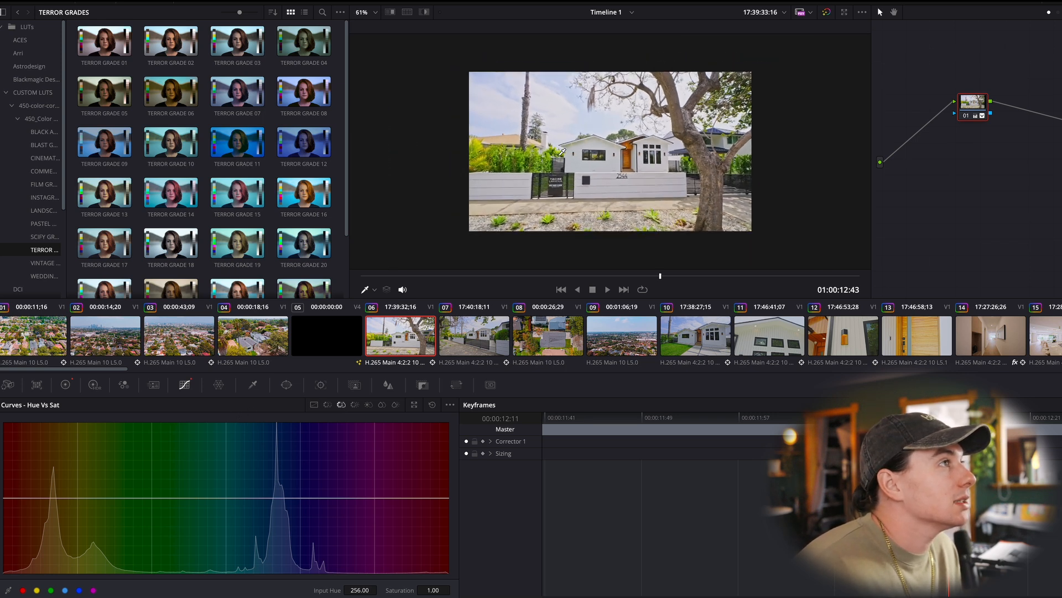
pyautogui.scroll(4, 562, 153)
pyautogui.scroll(-3, 562, 152)
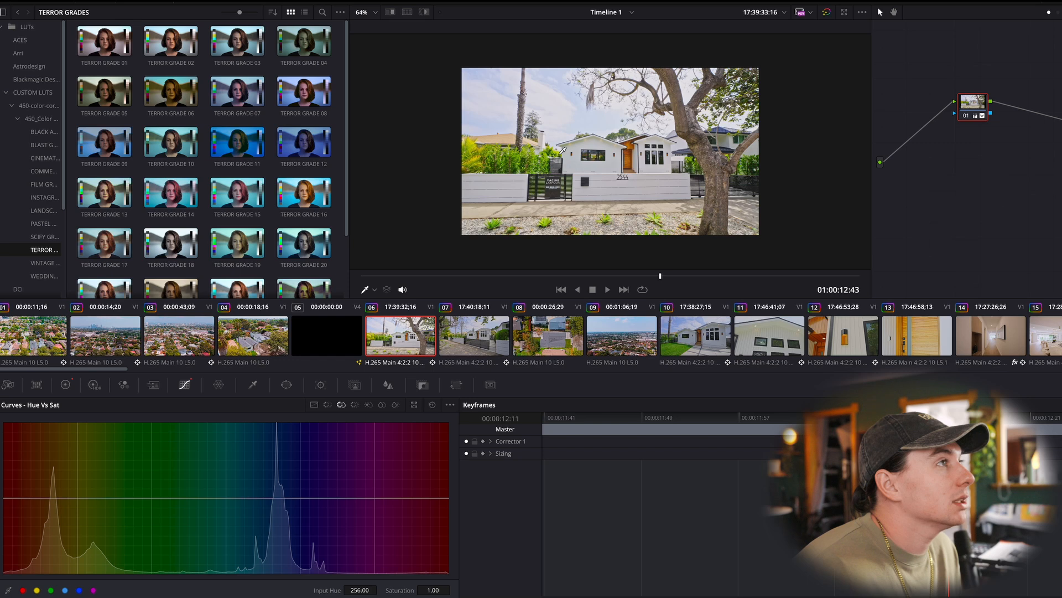
# - Compare clip 06 with and without its primary corrections by resetting them all and restoring them
pyautogui.click(64, 385)
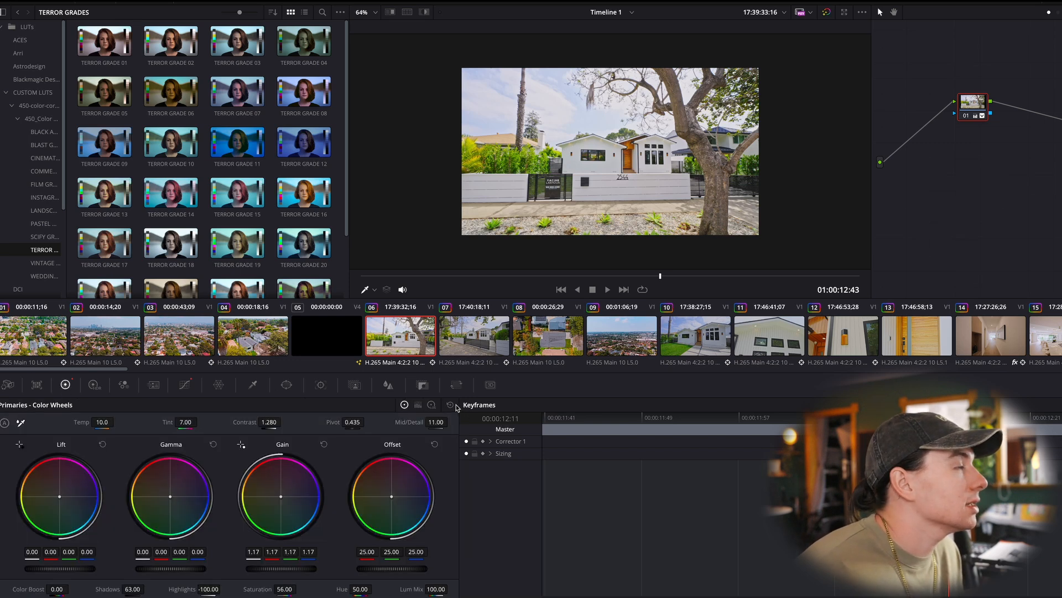
pyautogui.click(450, 405)
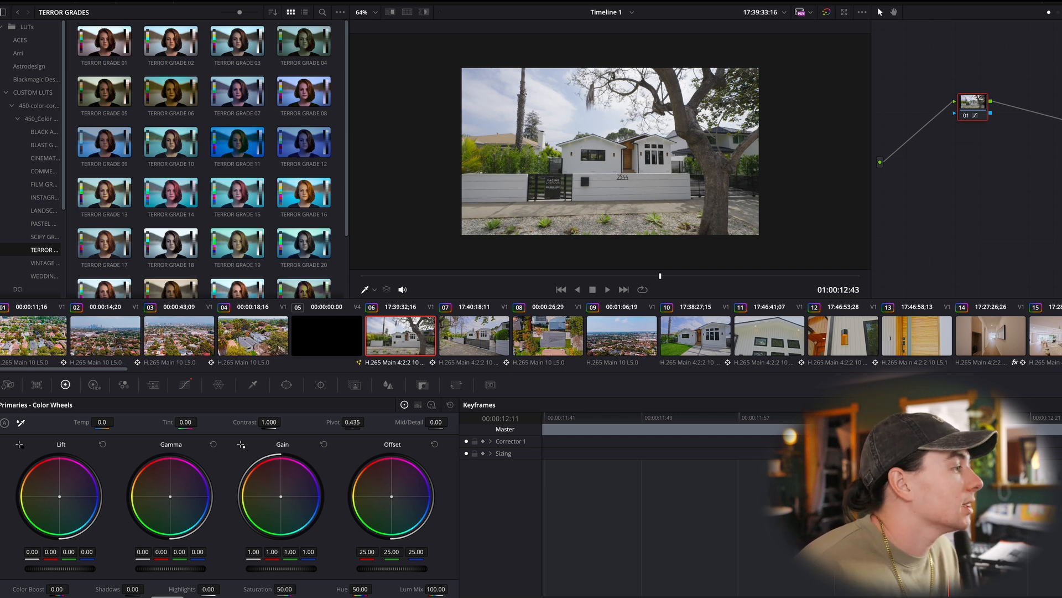
pyautogui.moveTo(209, 589); pyautogui.dragTo(224, 587)
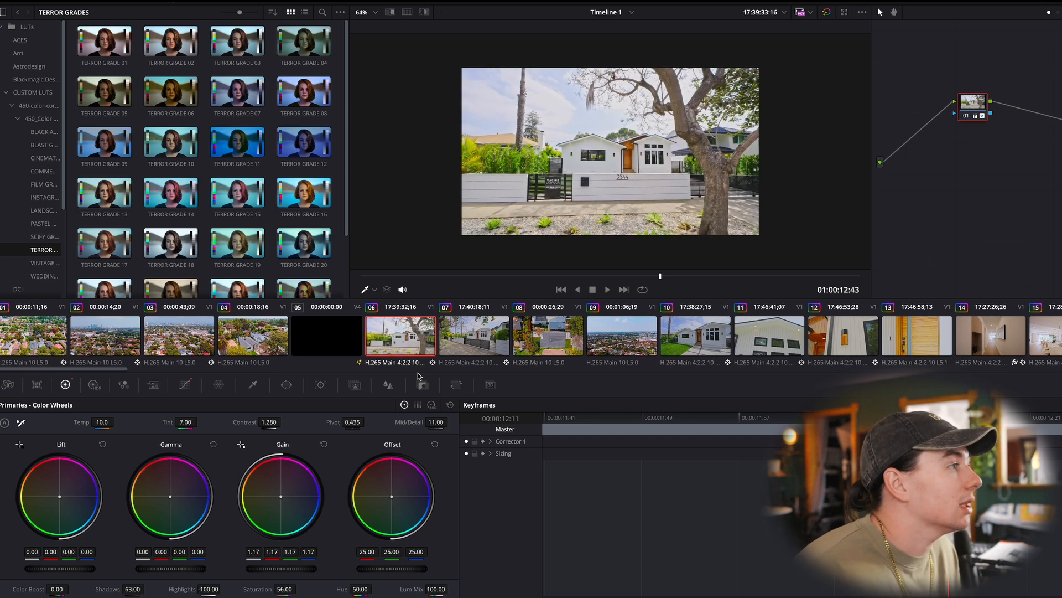
# - Lower the blue point on clip 06's Hue Vs Lum curve to a gain of about 0.15, widening the range toward cyan at hue about 77
pyautogui.click(185, 385)
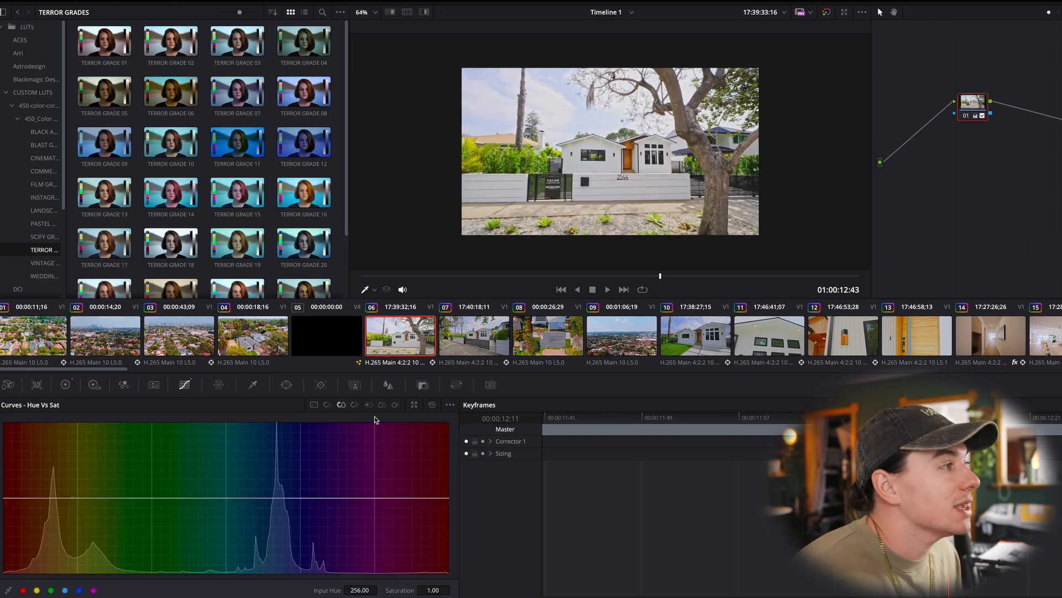
pyautogui.click(328, 405)
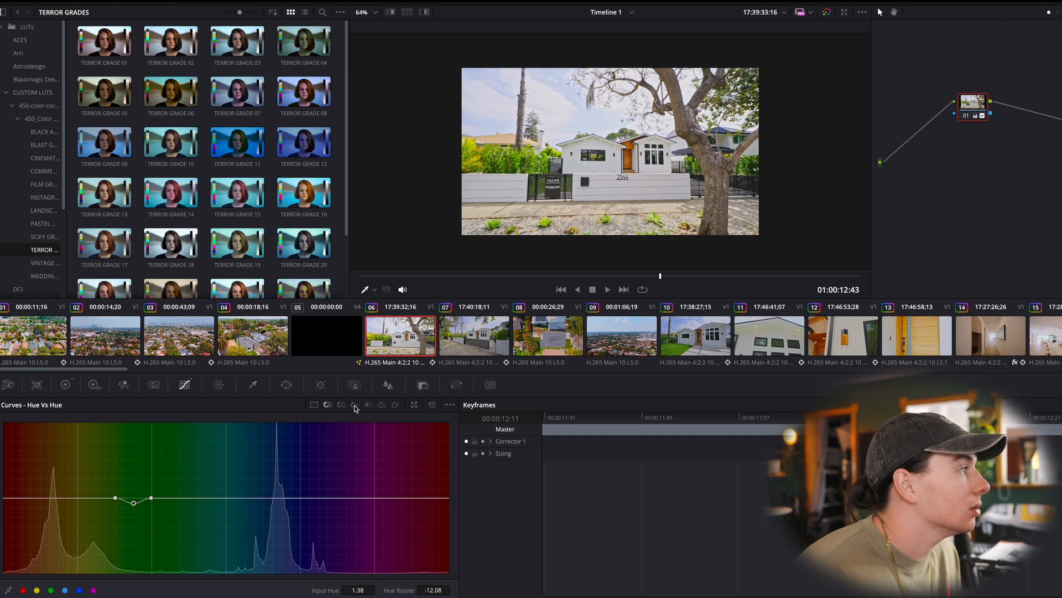
pyautogui.click(355, 405)
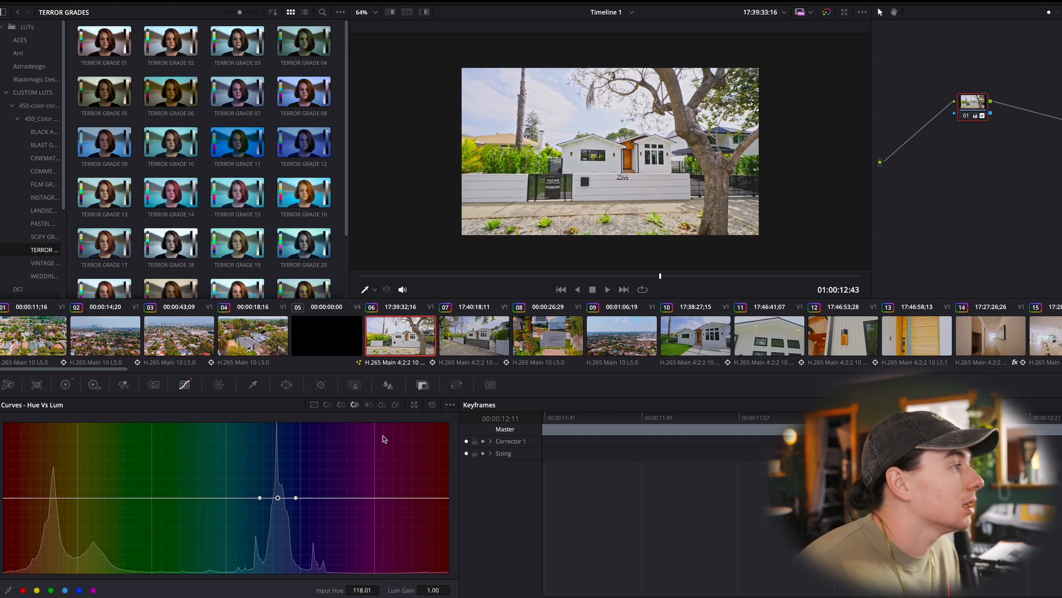
pyautogui.moveTo(278, 498); pyautogui.dragTo(287, 565)
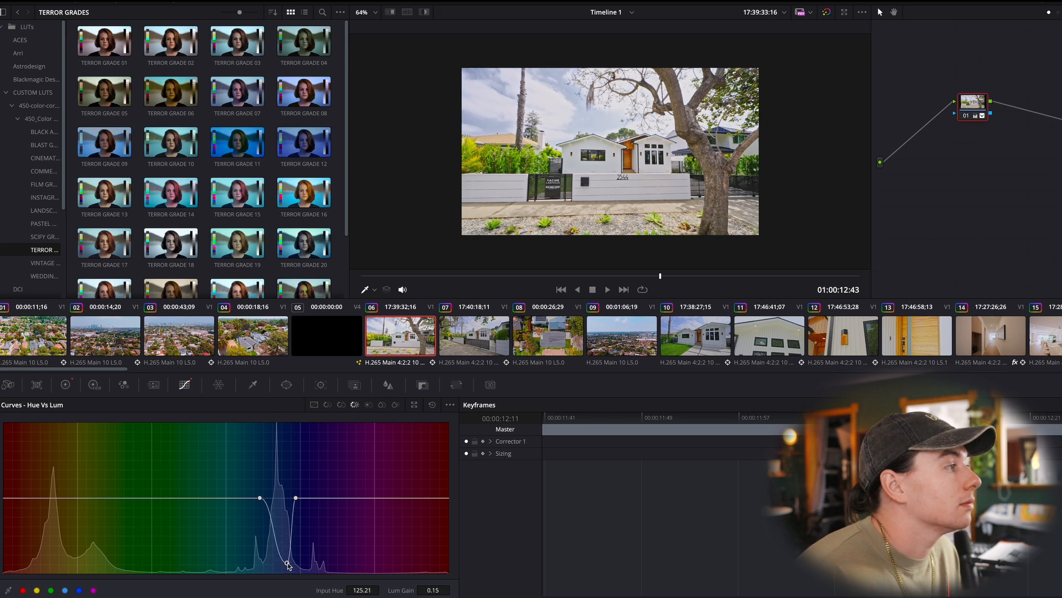
pyautogui.moveTo(260, 498); pyautogui.dragTo(226, 496)
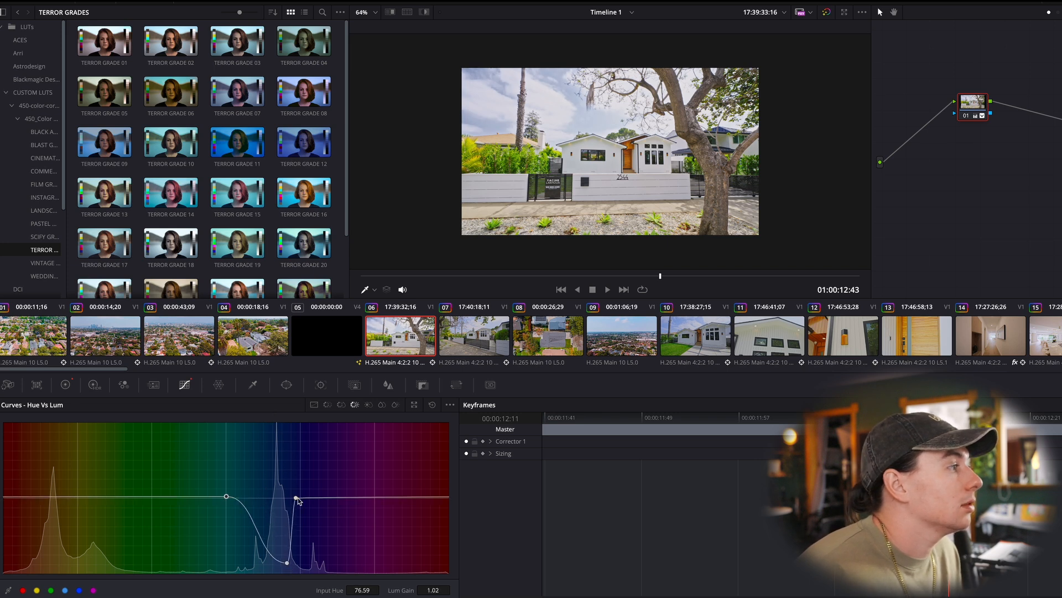
pyautogui.moveTo(298, 500); pyautogui.dragTo(300, 499)
# - Raise the blues on clip 06's Hue Vs Sat curve to a saturation of about 1.23 between two anchor points in cyan and violet
pyautogui.click(341, 404)
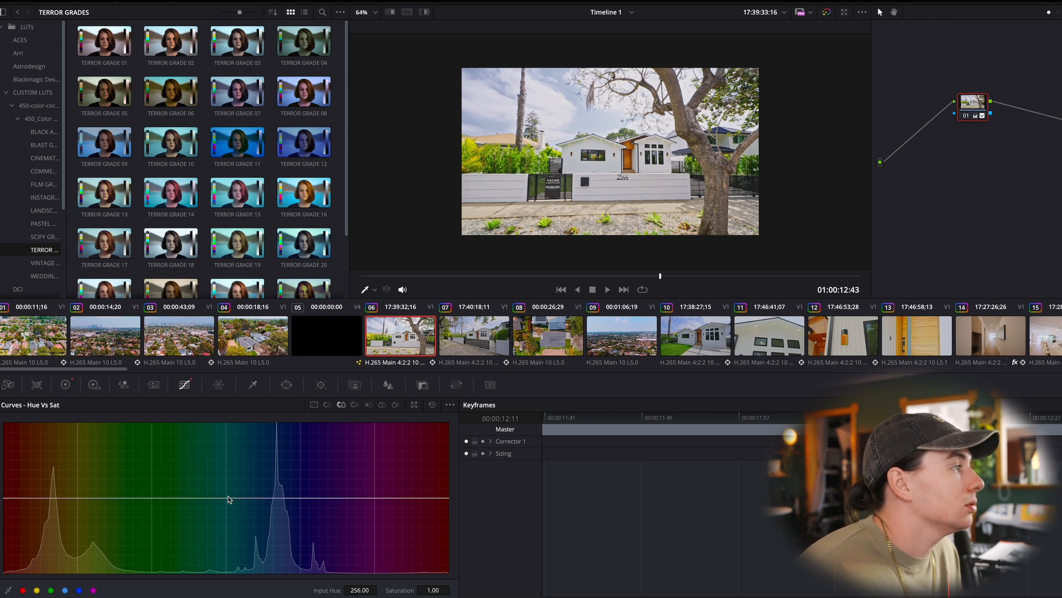
pyautogui.click(228, 498)
pyautogui.click(323, 498)
pyautogui.moveTo(281, 498)
pyautogui.mouseDown()
pyautogui.moveTo(280, 429)
pyautogui.moveTo(292, 430)
pyautogui.moveTo(276, 480)
pyautogui.mouseUp()
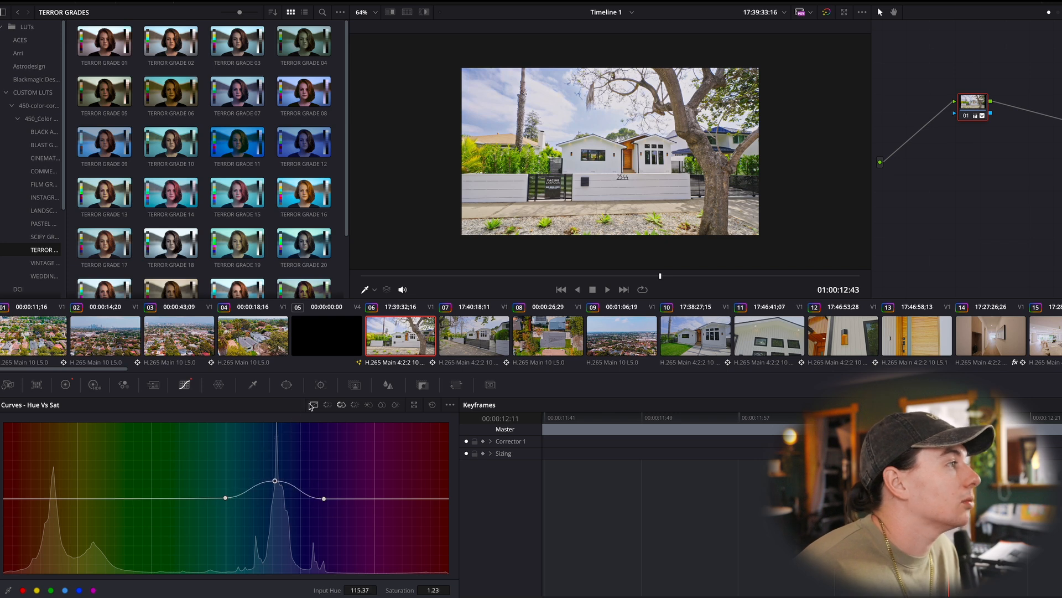
# - Darken clip 06 slightly on its custom curve by pulling a shadow point and a highlight point just below the diagonal
pyautogui.click(314, 405)
pyautogui.moveTo(143, 524); pyautogui.dragTo(142, 554)
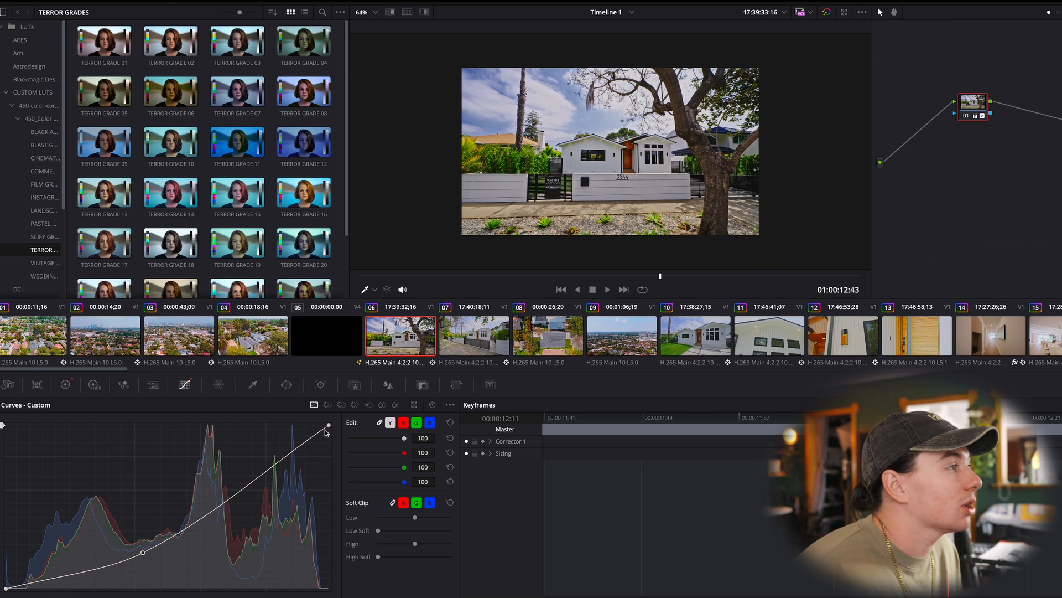
pyautogui.moveTo(268, 468)
pyautogui.mouseDown()
pyautogui.moveTo(236, 431)
pyautogui.moveTo(266, 475)
pyautogui.mouseUp()
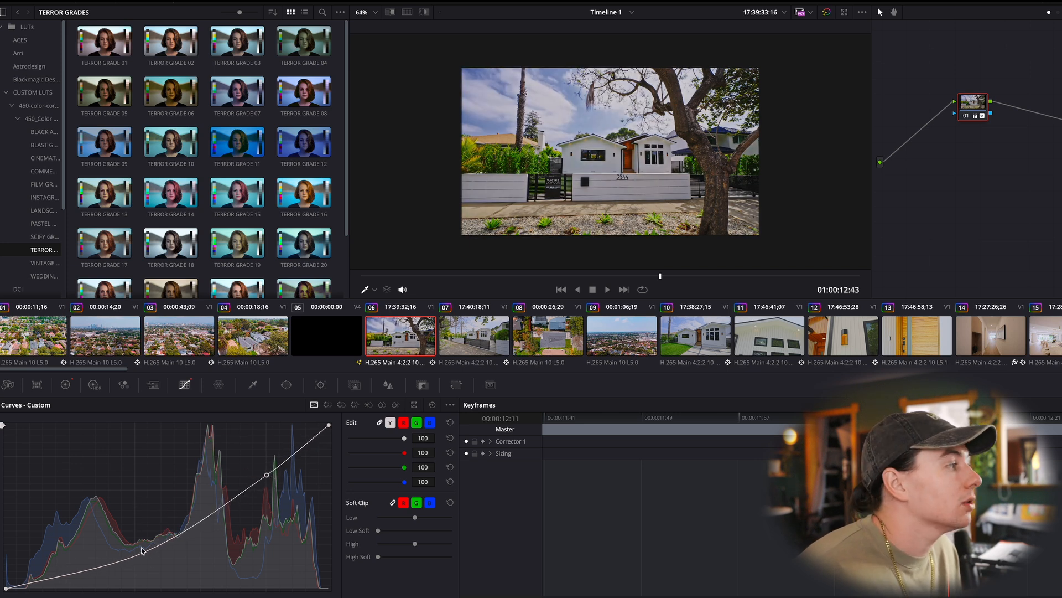
pyautogui.moveTo(143, 553)
pyautogui.mouseDown()
pyautogui.moveTo(135, 508)
pyautogui.moveTo(139, 535)
pyautogui.mouseUp()
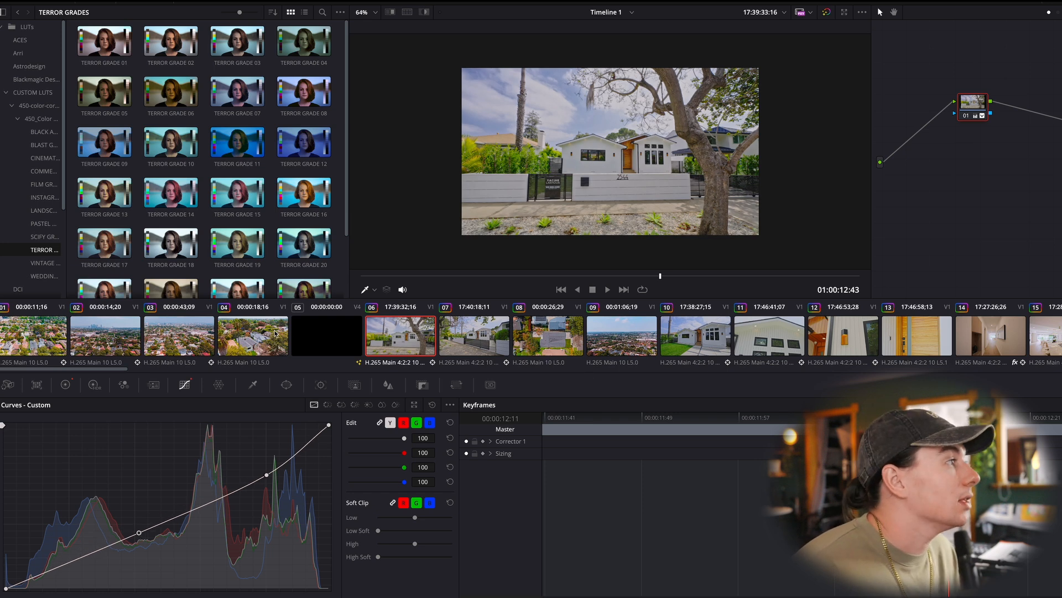
pyautogui.click(496, 338)
pyautogui.click(426, 336)
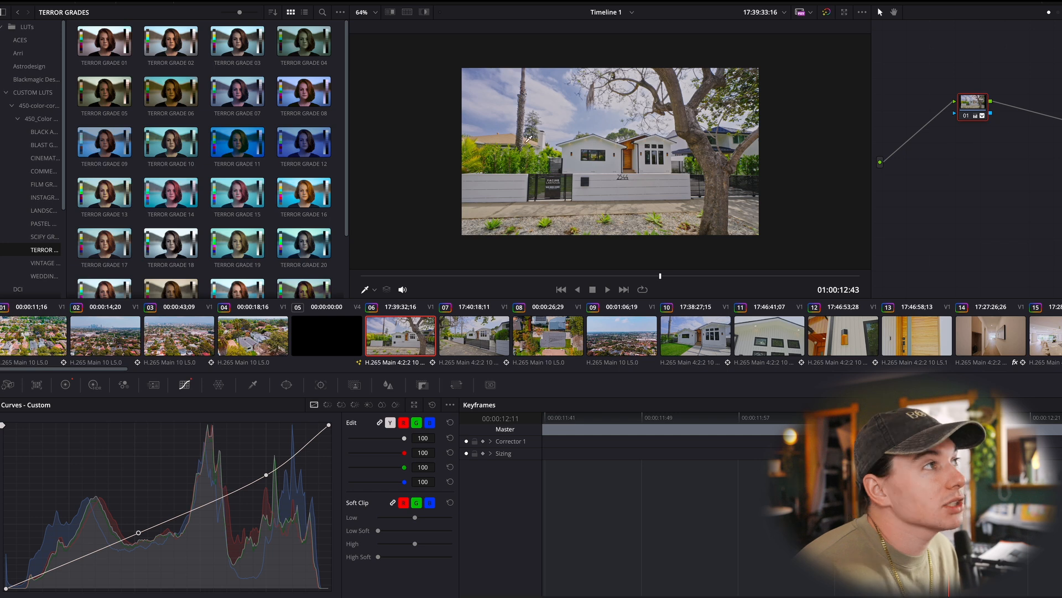
# - Compare clip 06 with its grade bypassed and enabled
pyautogui.hotkey('shift', 'd')
pyautogui.hotkey('shift', 'd')
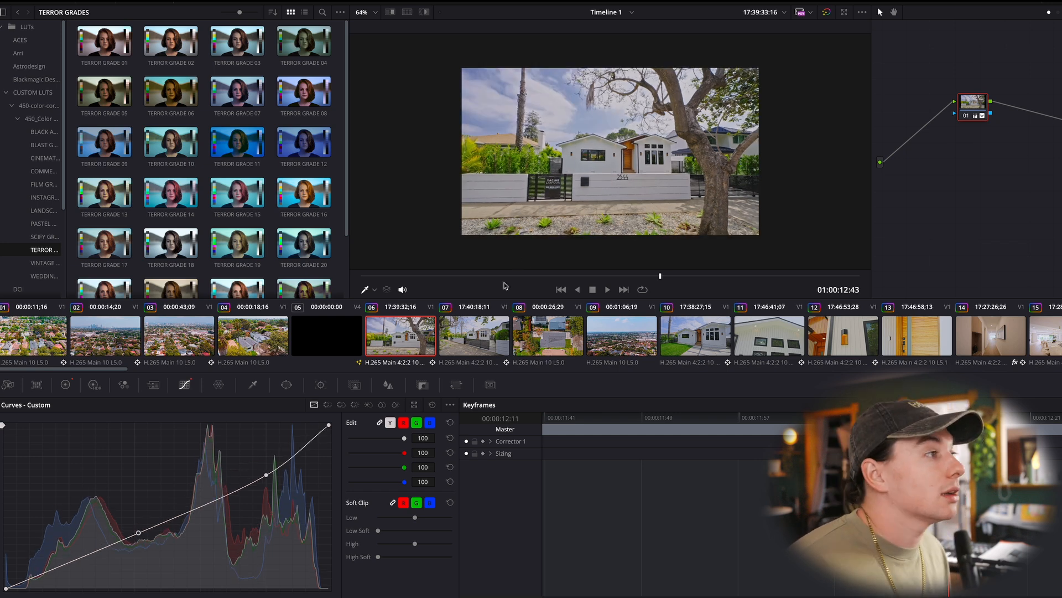
# - Review graded clips 08, 10 and 11, checking the HDR color wheels on clip 10
pyautogui.click(558, 332)
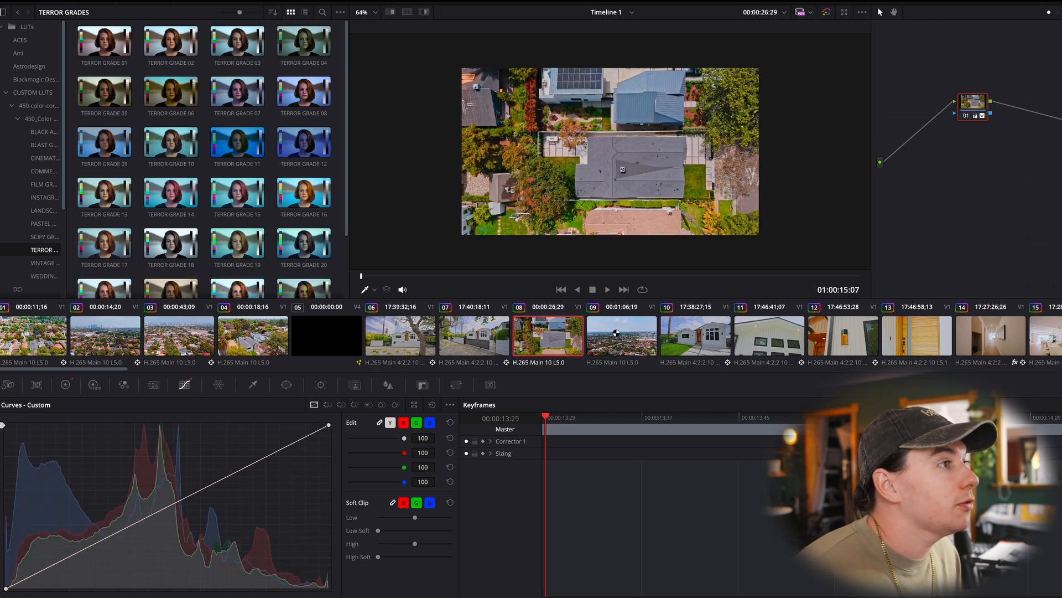
pyautogui.click(710, 331)
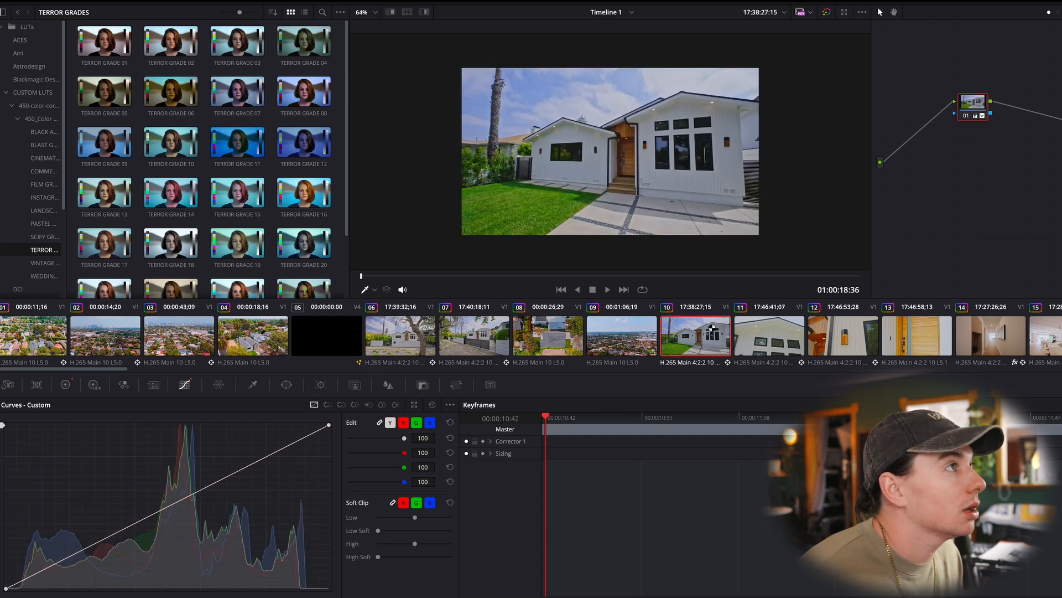
pyautogui.click(95, 385)
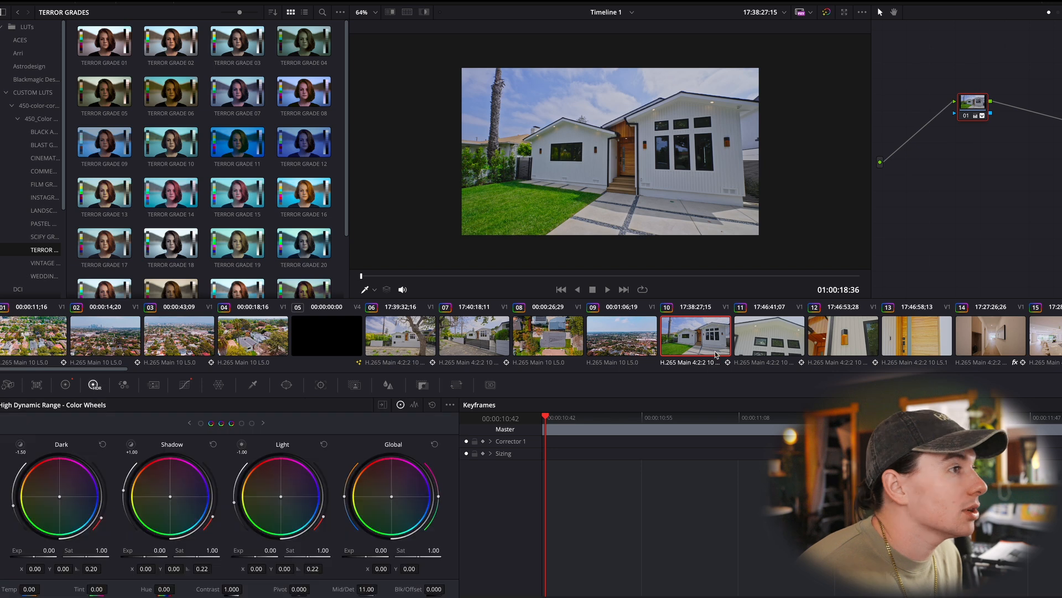
pyautogui.scroll(-3, 953, 336)
pyautogui.click(585, 335)
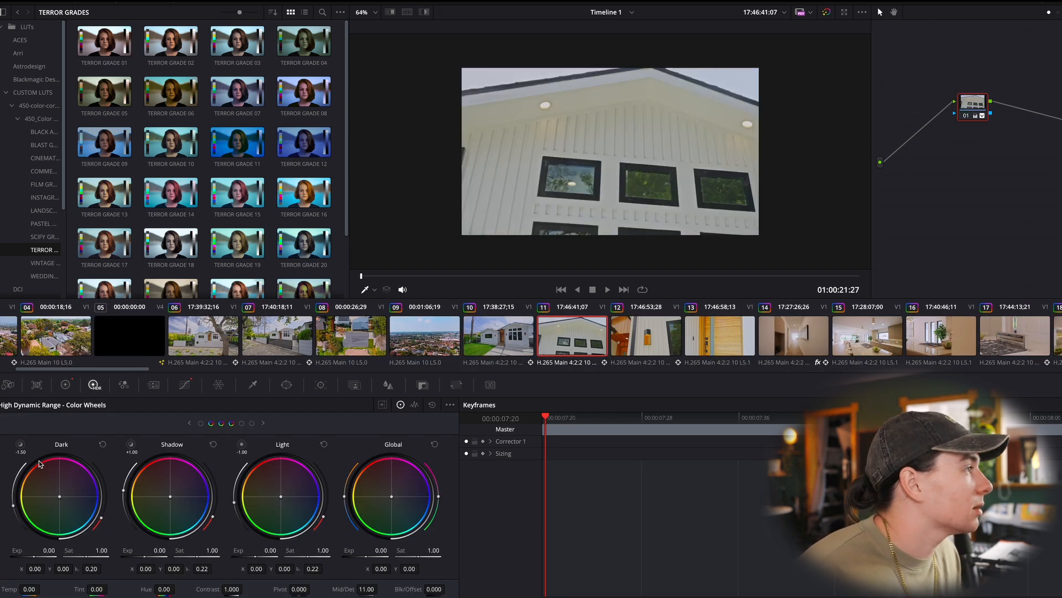
# - Compare clip 11 with and without its primary corrections by resetting them all and restoring them
pyautogui.click(66, 385)
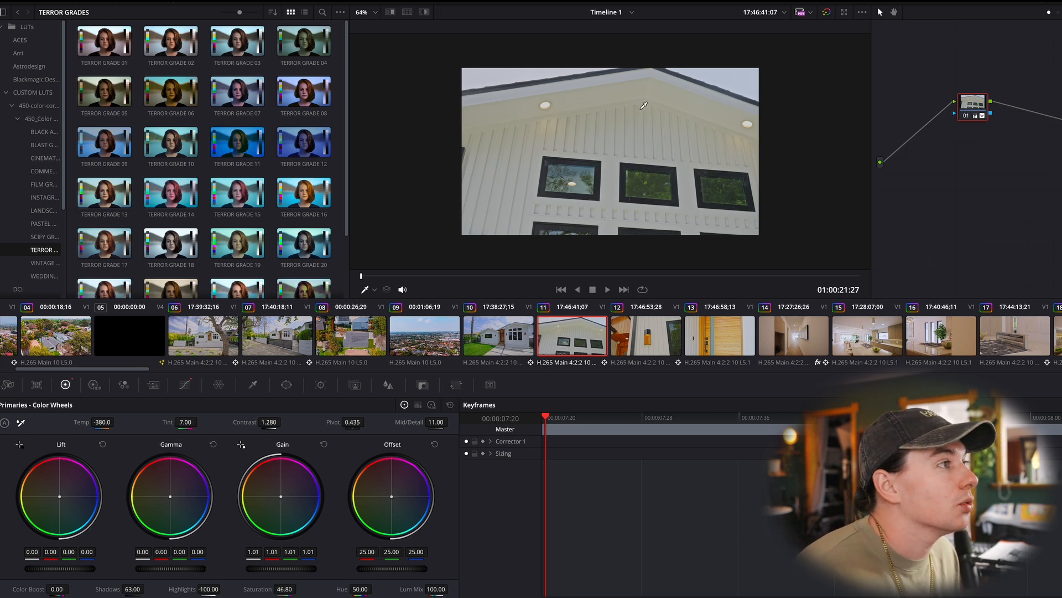
pyautogui.click(450, 404)
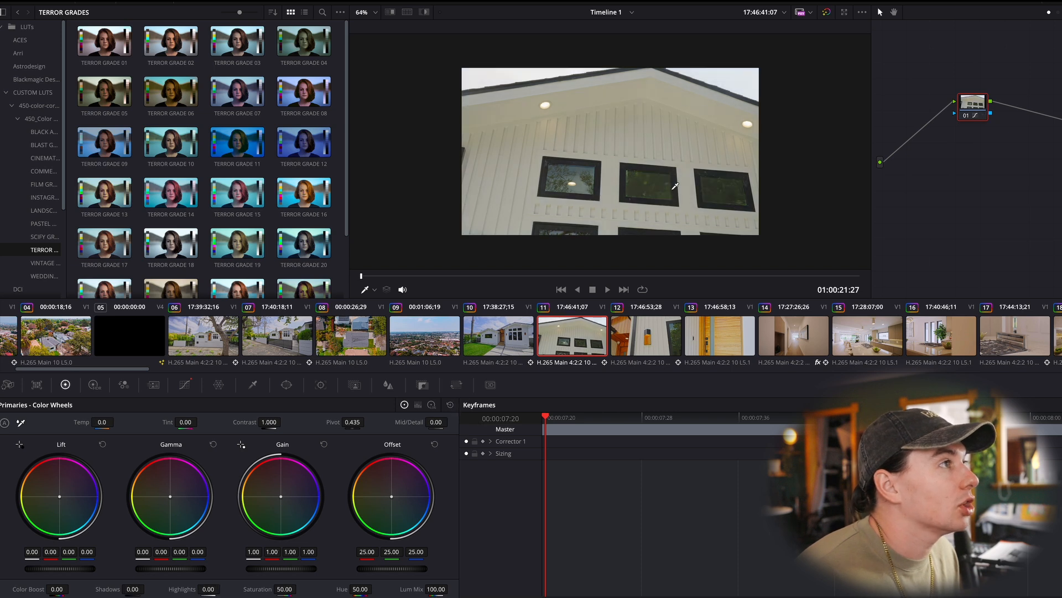
pyautogui.hotkey('ctrl', 'z')
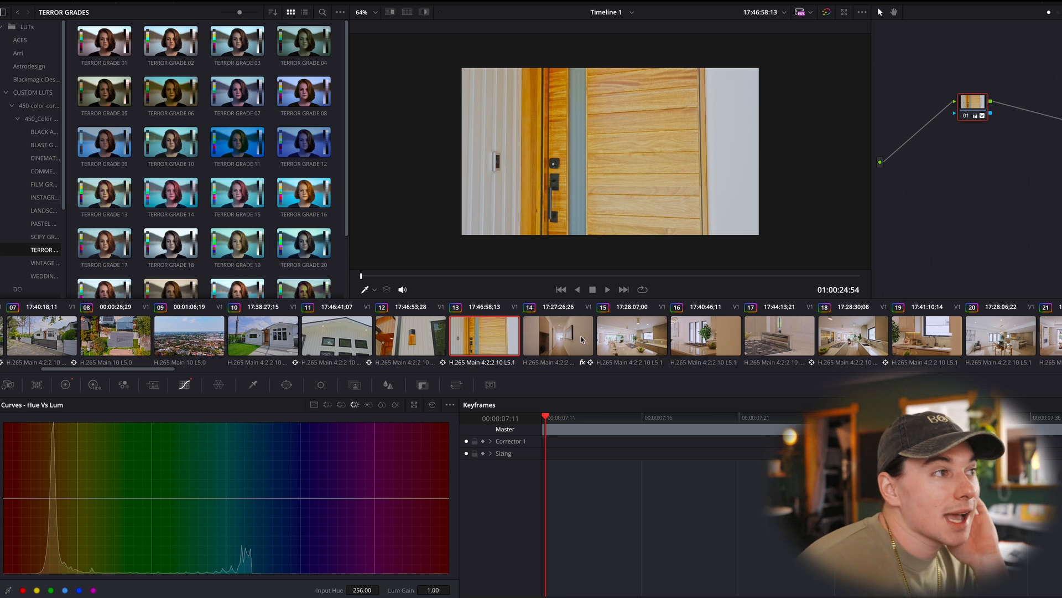
# - Review clips 14 and 16, checking the primary color wheels on clip 16 and scrubbing through its footage
pyautogui.click(581, 340)
pyautogui.click(707, 340)
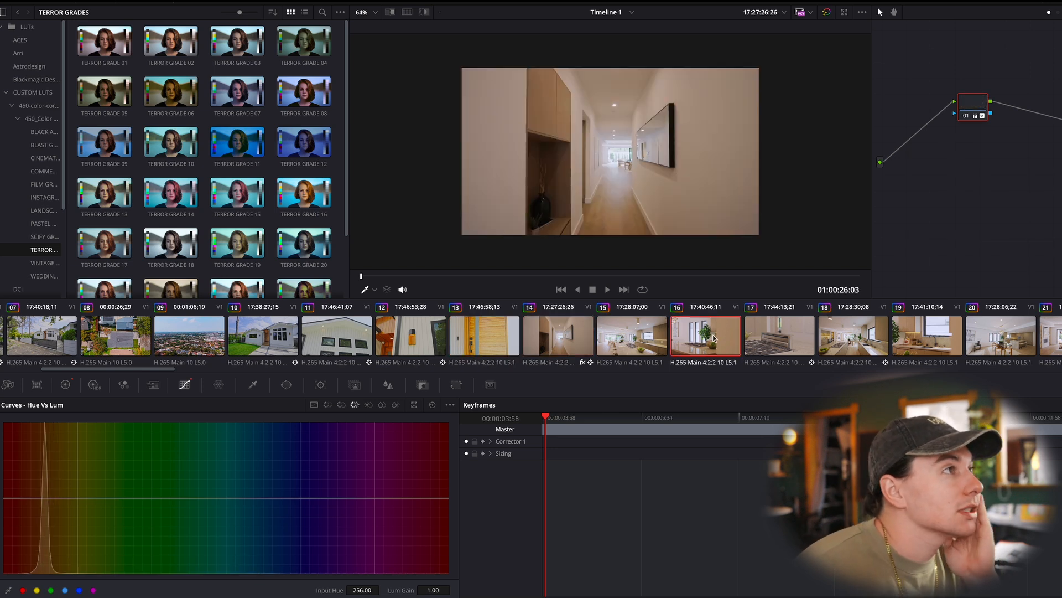
pyautogui.hscroll(-3, 708, 335)
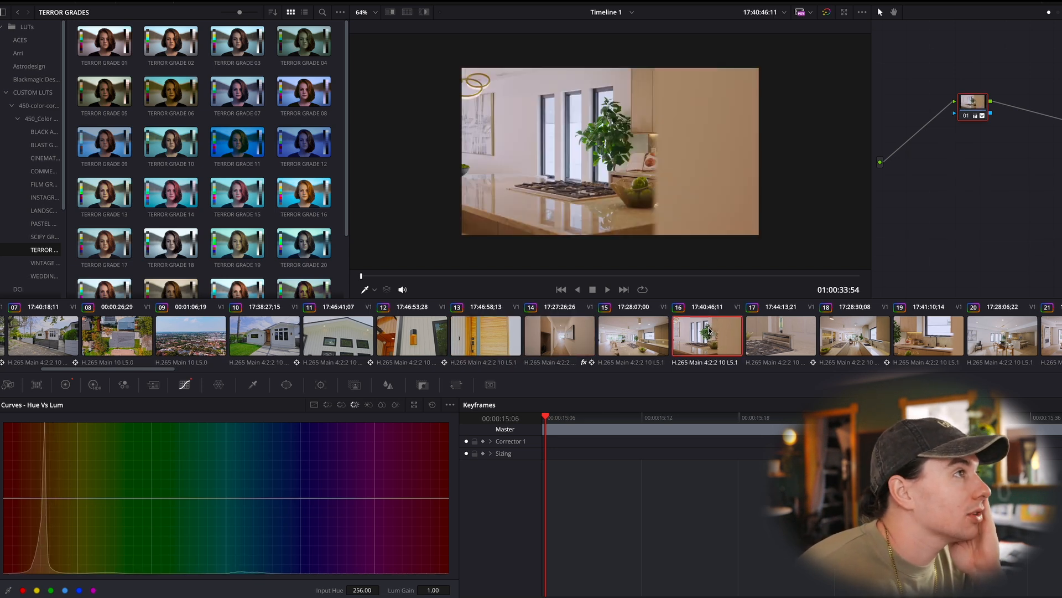
pyautogui.click(65, 384)
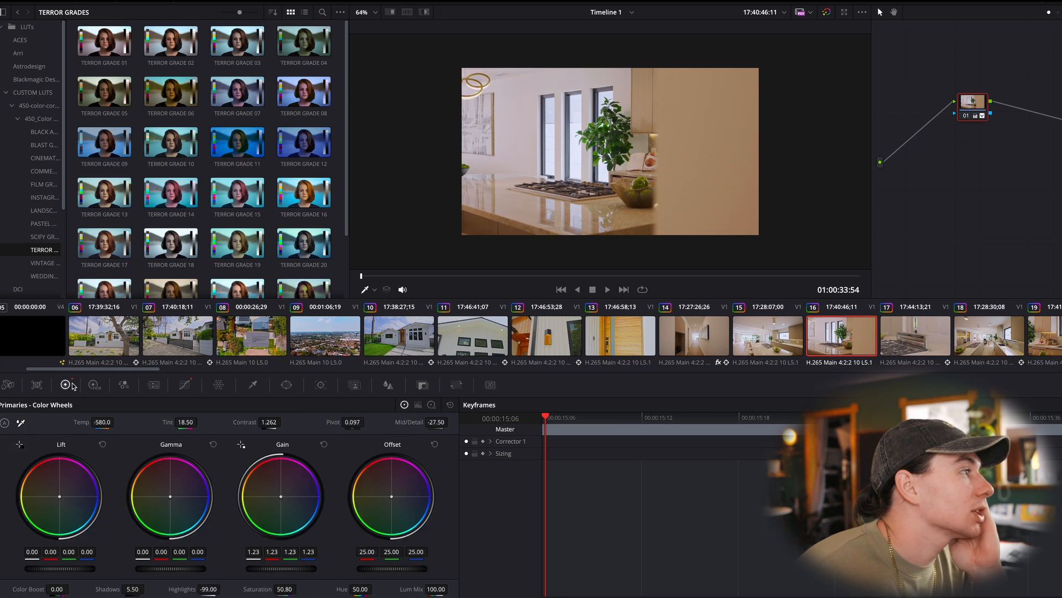
pyautogui.hscroll(2, 949, 341)
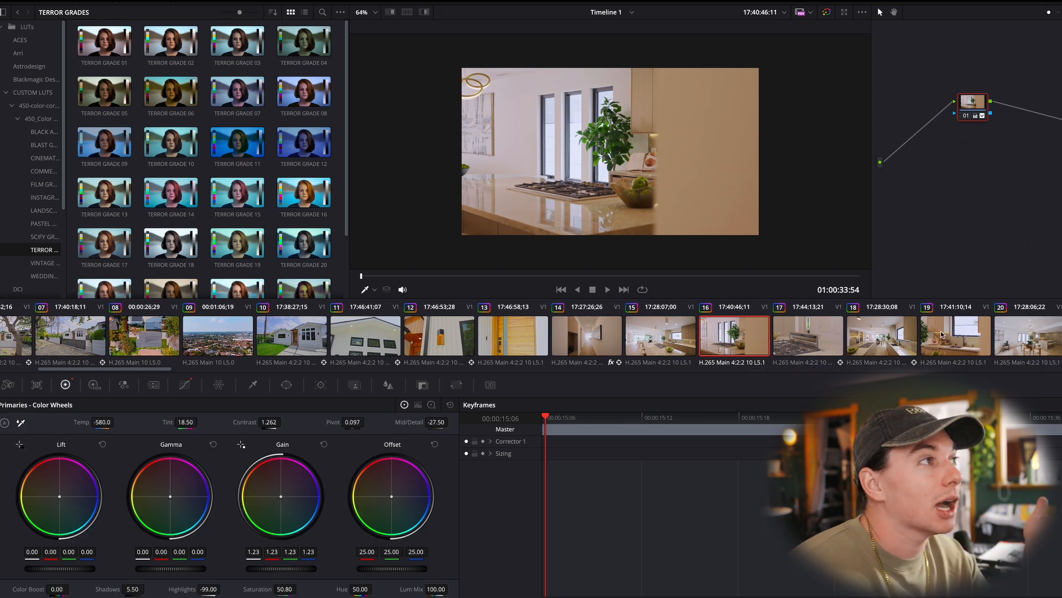
pyautogui.click(464, 276)
pyautogui.moveTo(463, 277); pyautogui.dragTo(648, 277)
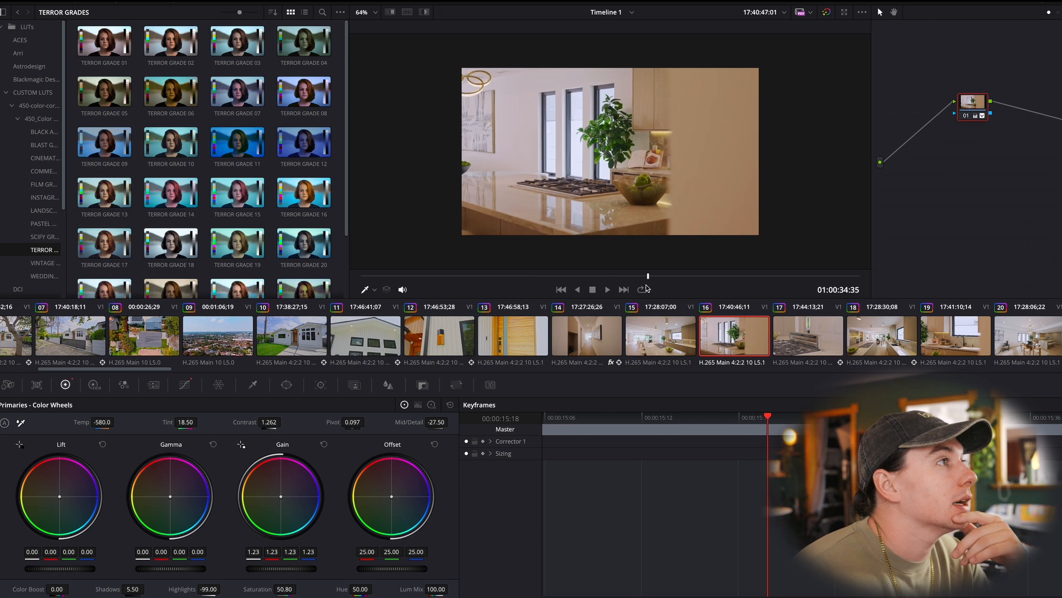
# - Review the kitchen and dining clips 17 to 21, comparing the look and primary corrections of clips 18 and 19
pyautogui.click(824, 346)
pyautogui.click(886, 342)
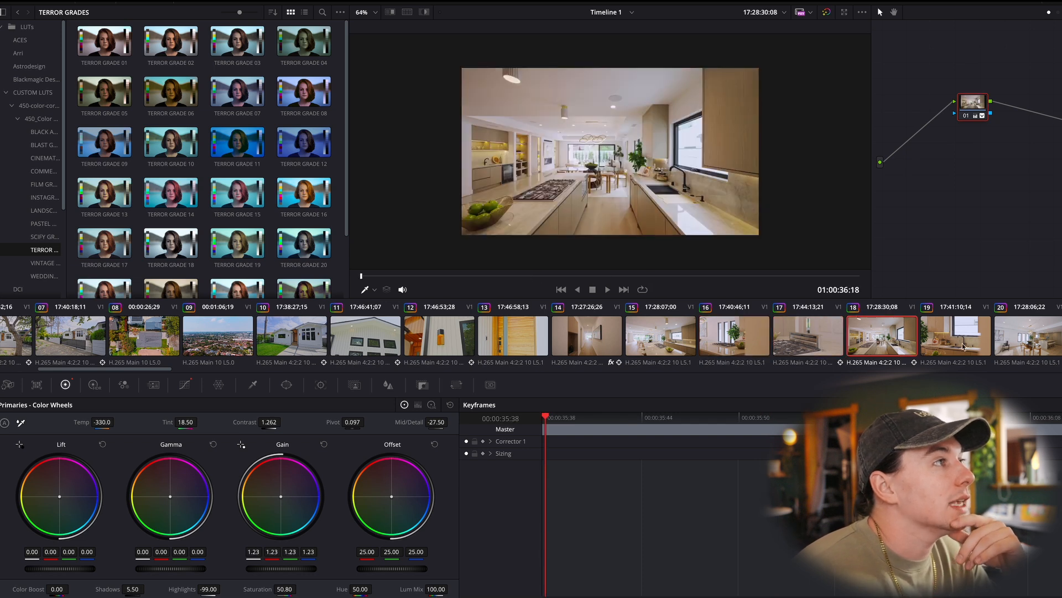
pyautogui.hscroll(-2, 965, 344)
pyautogui.click(1006, 335)
pyautogui.hscroll(3, 996, 330)
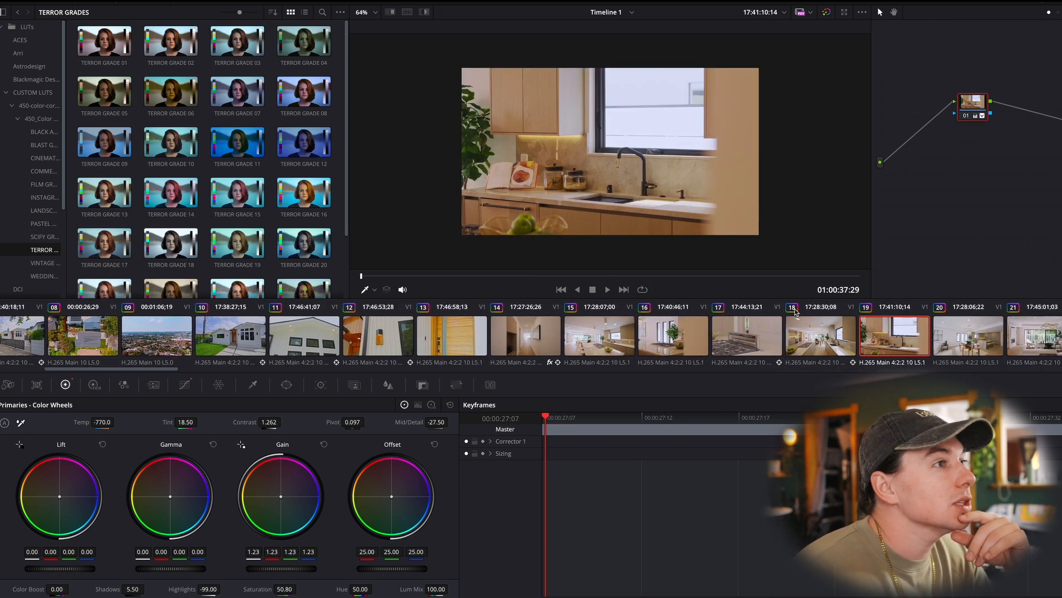
pyautogui.click(809, 332)
pyautogui.click(913, 341)
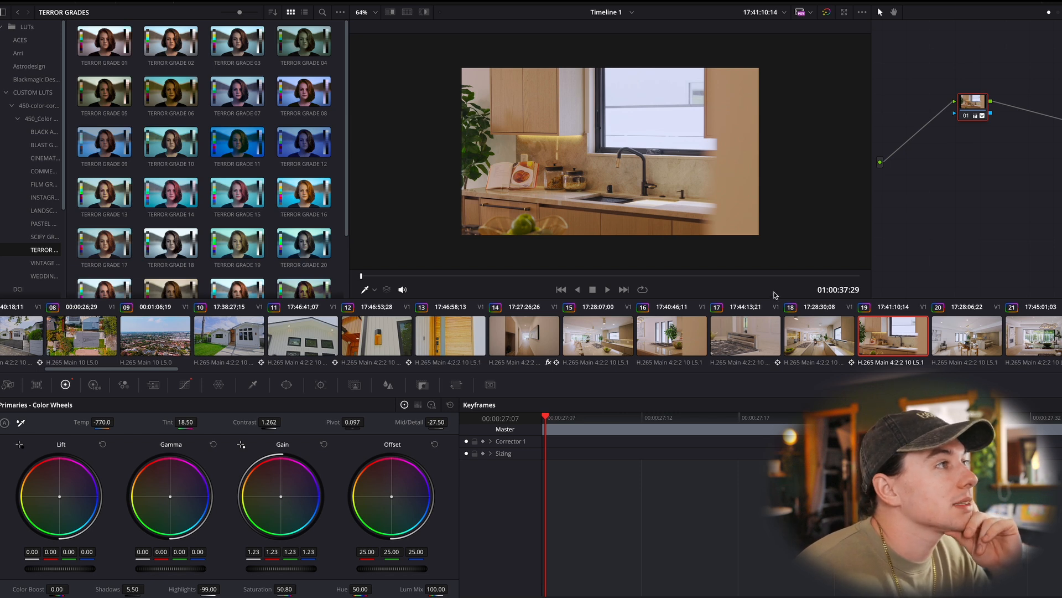
pyautogui.click(814, 335)
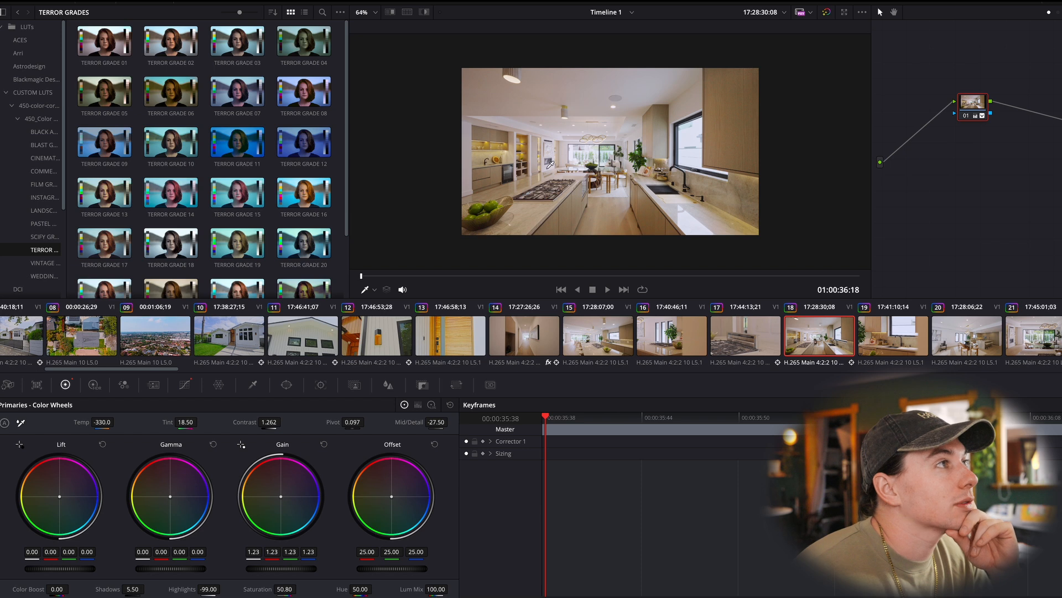
pyautogui.click(976, 338)
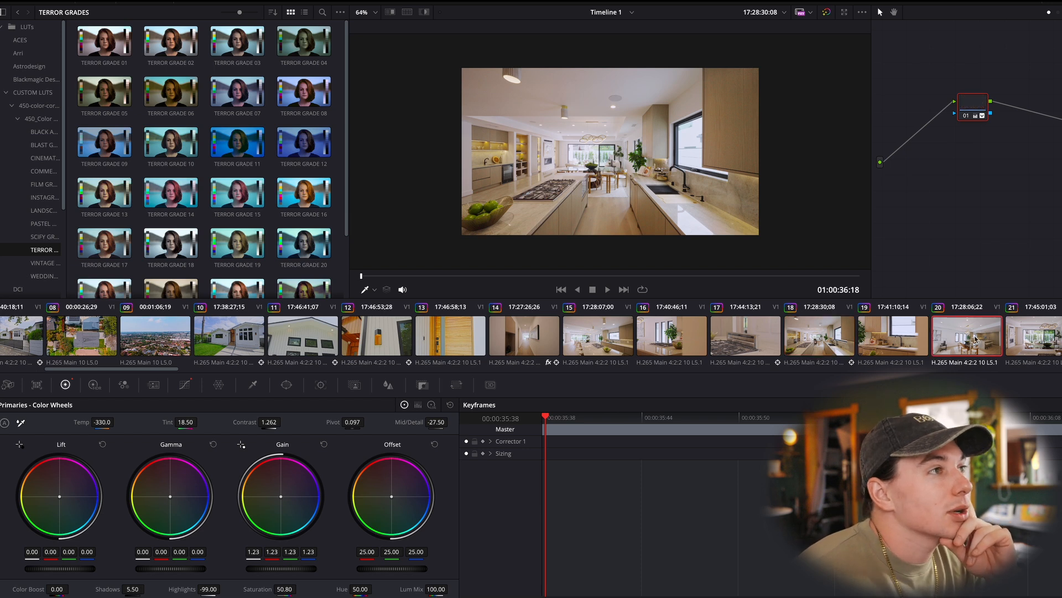
pyautogui.click(1024, 338)
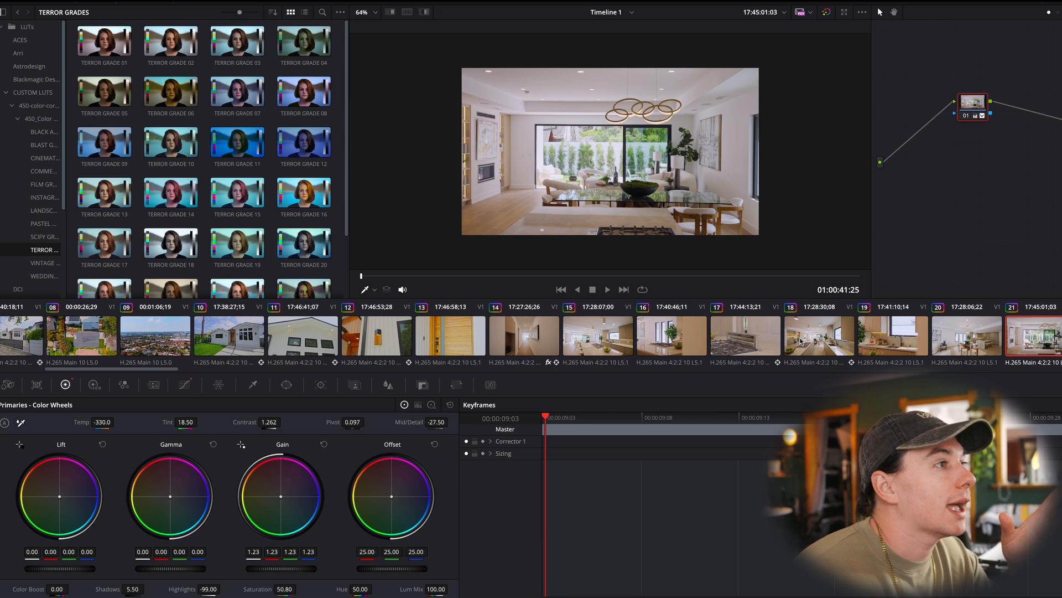
# - Play the timeline from clip 15 and stop on the dining room shot in clip 20
pyautogui.click(606, 340)
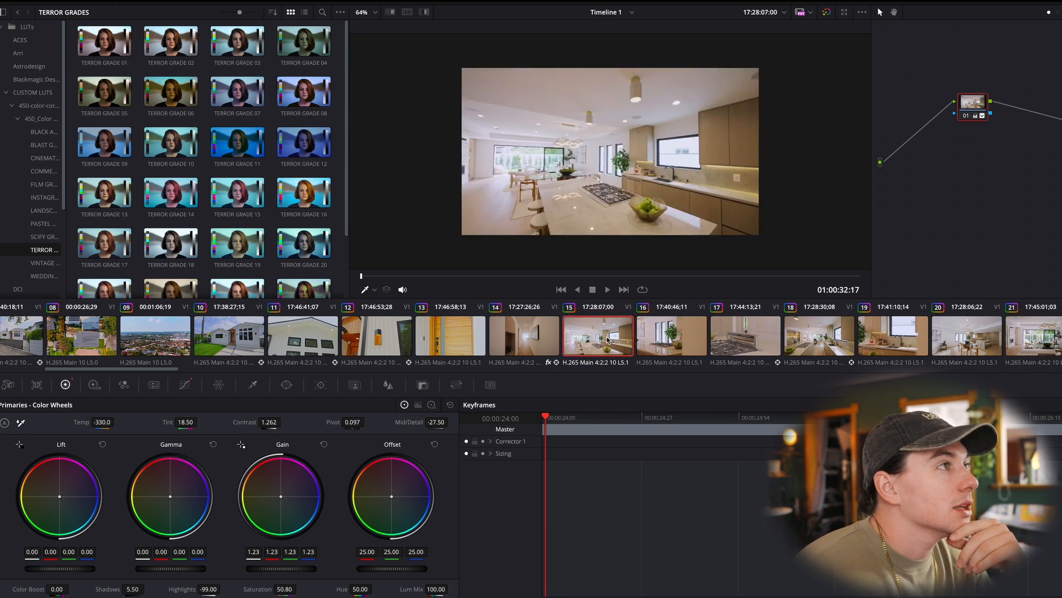
pyautogui.press('space')
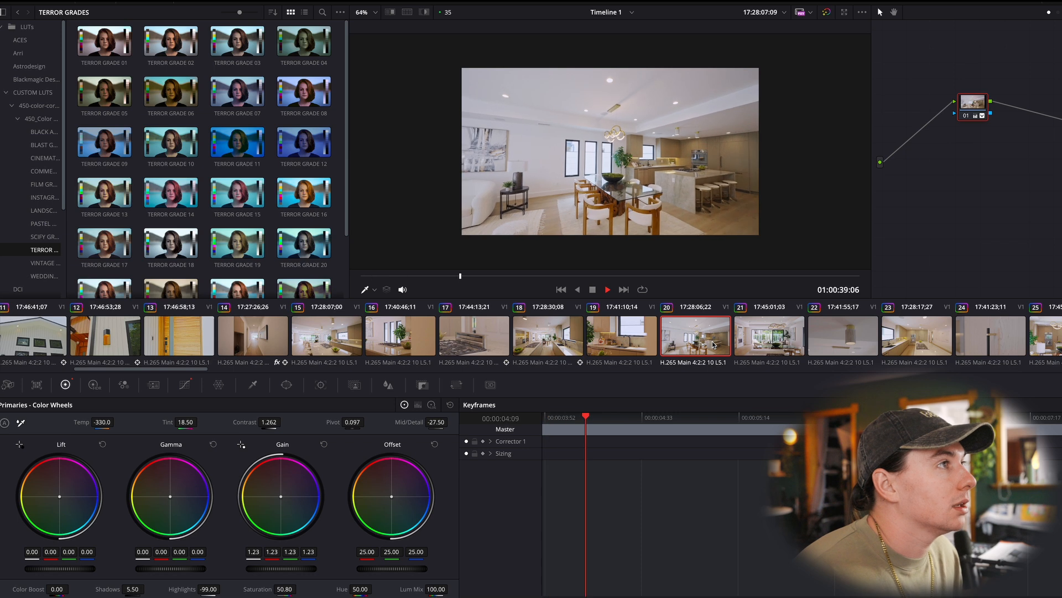
pyautogui.press('space')
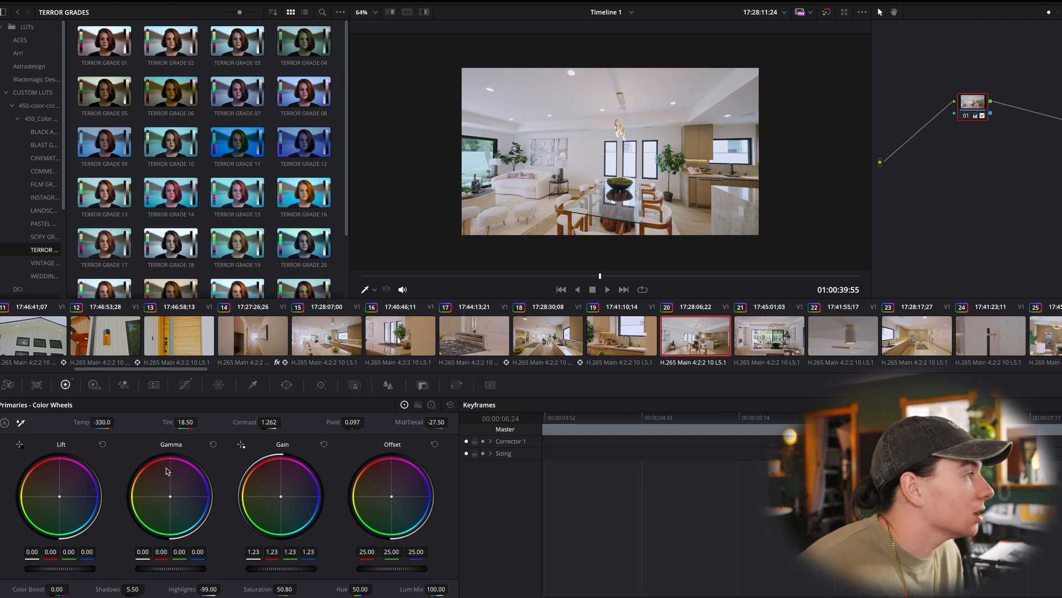
# - Compare clip 20 with and without its primary corrections, and test its pivot at 0.000 and 0.097
pyautogui.click(451, 405)
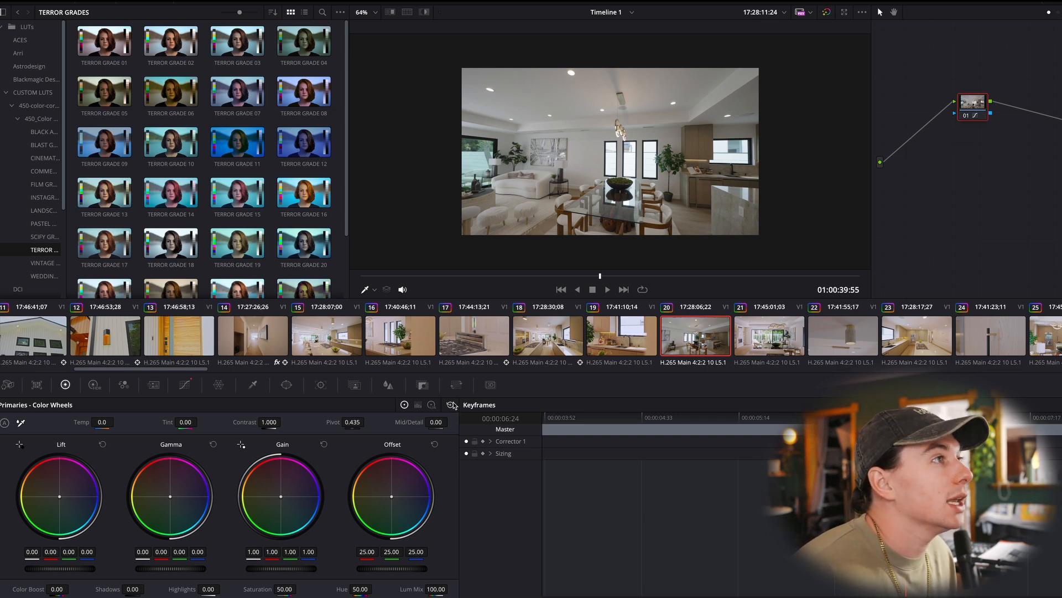
pyautogui.hotkey('ctrl', 'z')
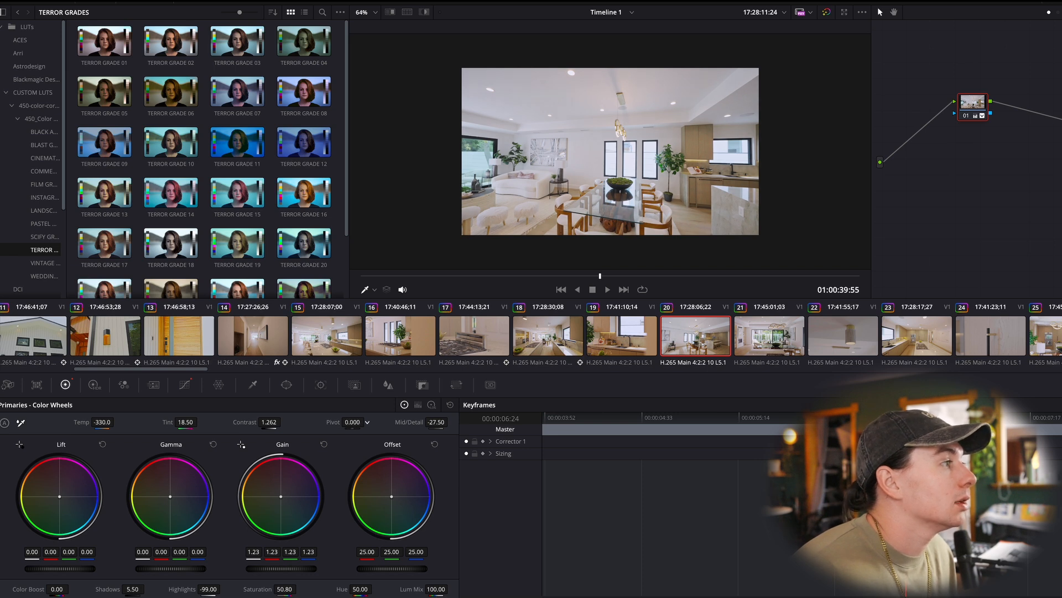
pyautogui.moveTo(353, 422)
pyautogui.mouseDown()
pyautogui.moveTo(399, 422)
pyautogui.moveTo(354, 422)
pyautogui.mouseUp()
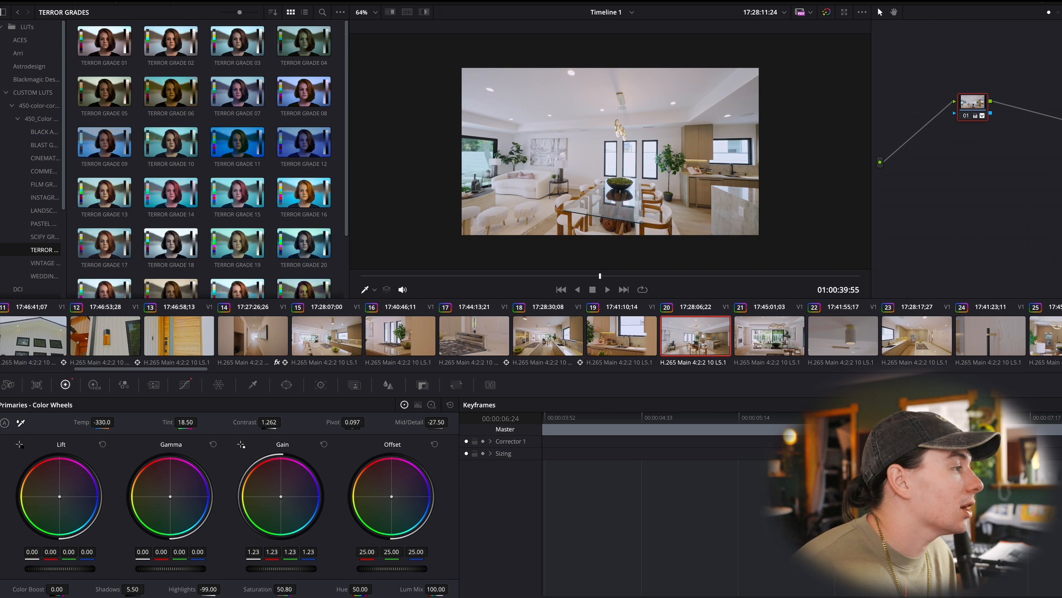
# - Compare clip 20 with and without its Hue Vs Sat curve adjustment, and inspect its Hue Vs Hue and custom curves
pyautogui.click(185, 385)
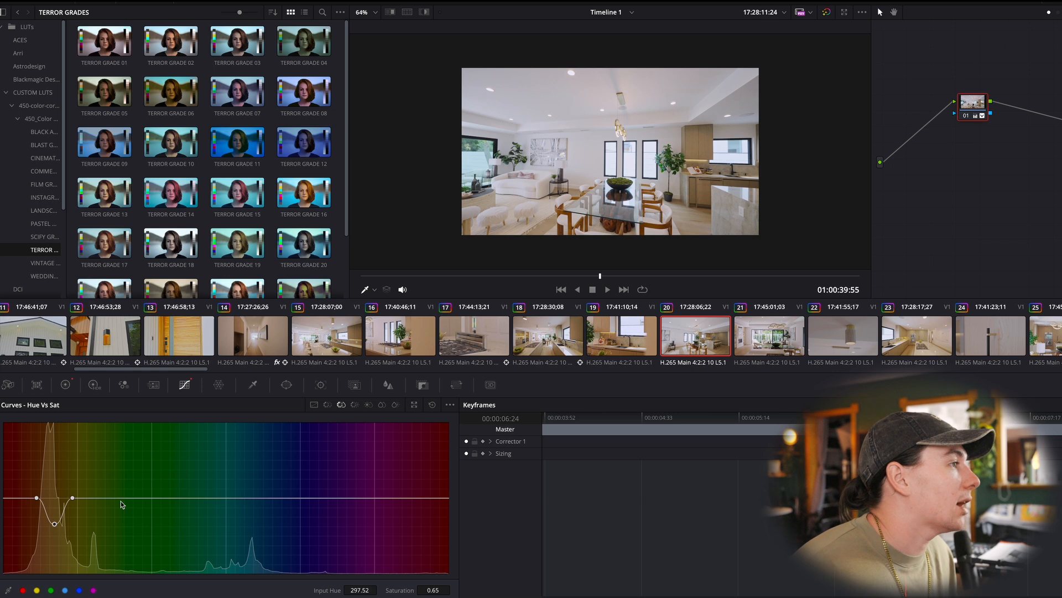
pyautogui.click(432, 405)
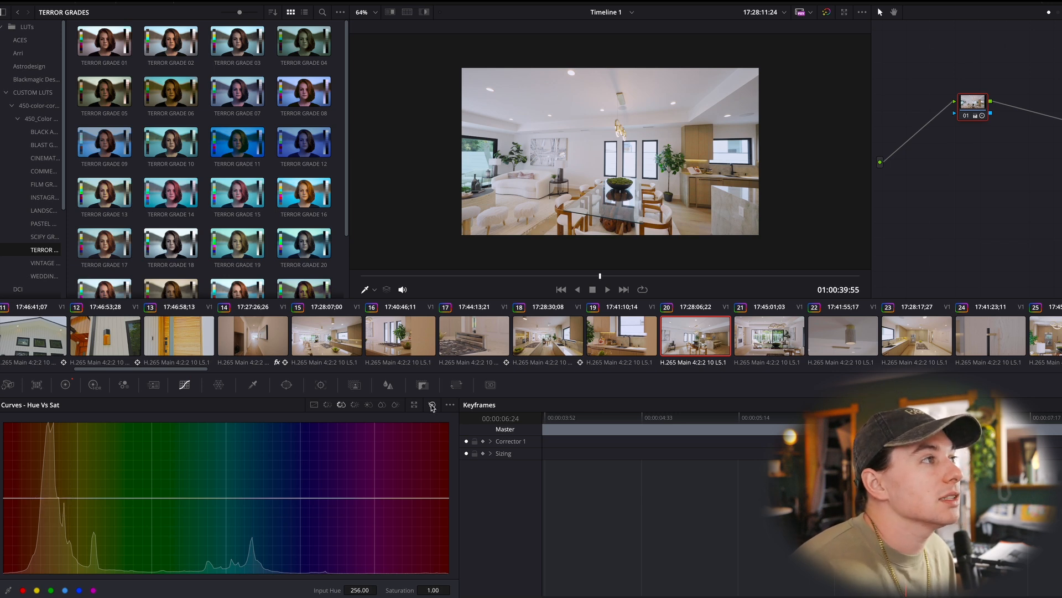
pyautogui.hotkey('ctrl', 'z')
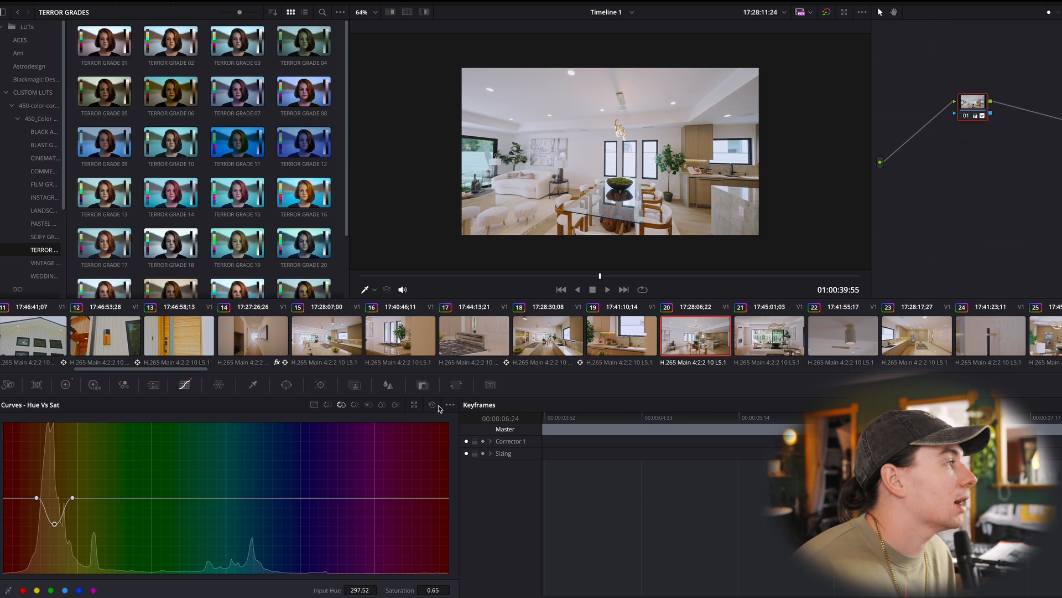
pyautogui.click(327, 406)
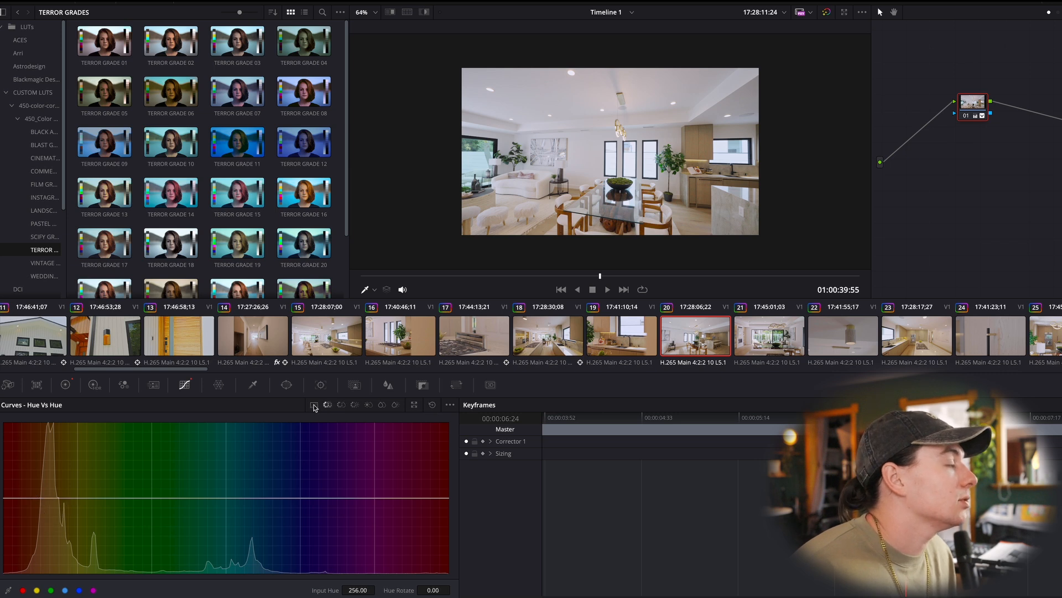
pyautogui.click(315, 405)
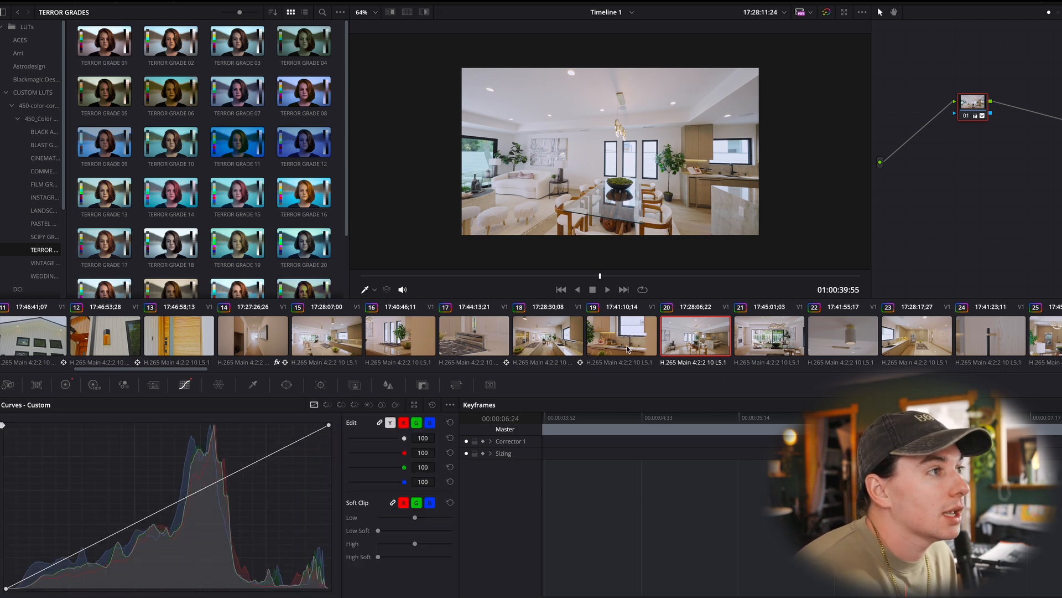
# - Inspect clip 23's custom, Hue Vs Hue and Hue Vs Sat curves and its primary color wheels
pyautogui.click(921, 344)
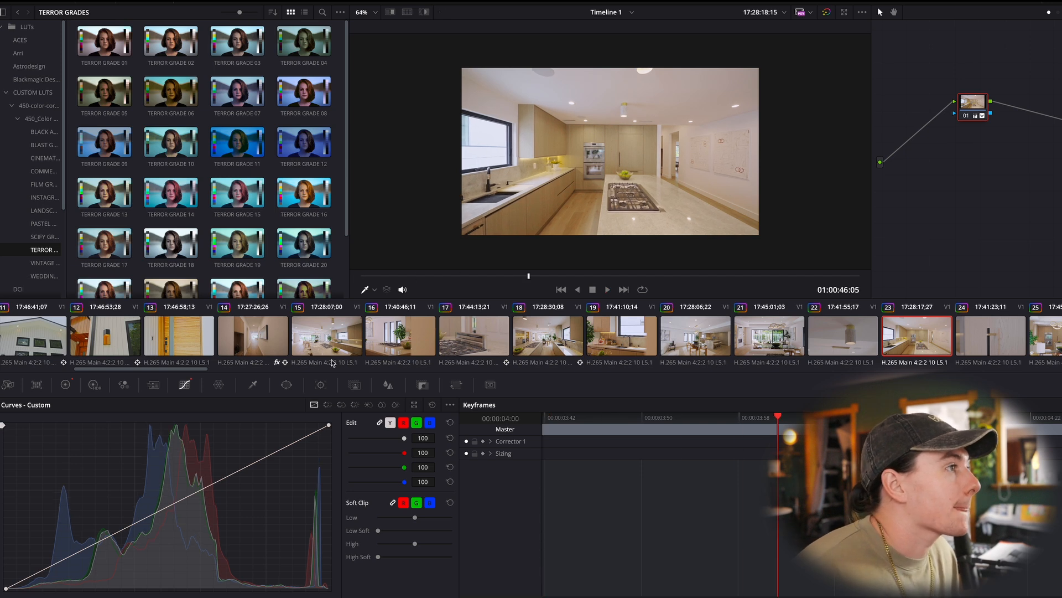
pyautogui.click(328, 407)
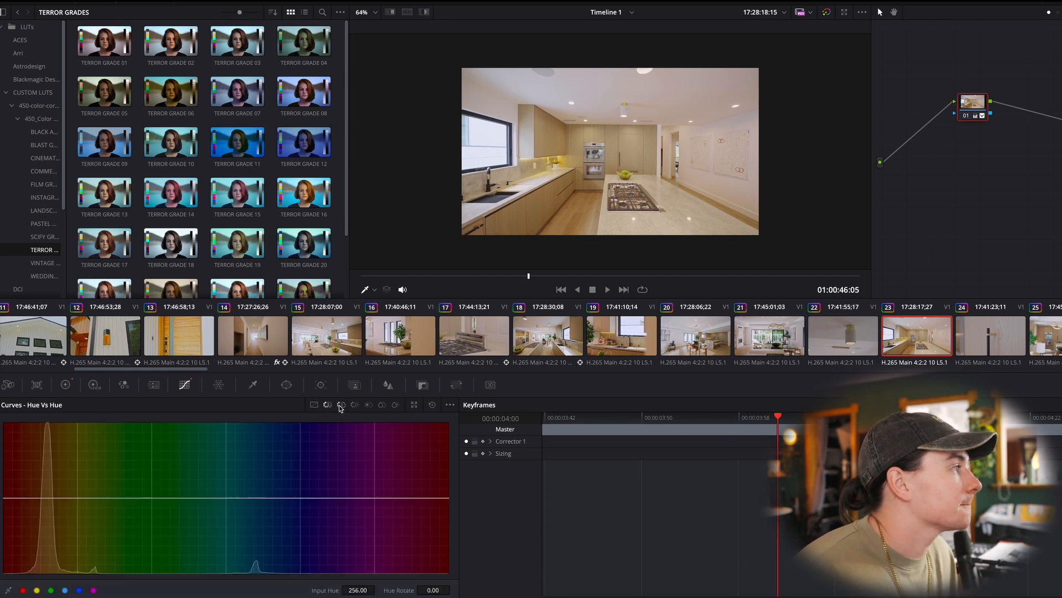
pyautogui.click(340, 405)
pyautogui.click(65, 385)
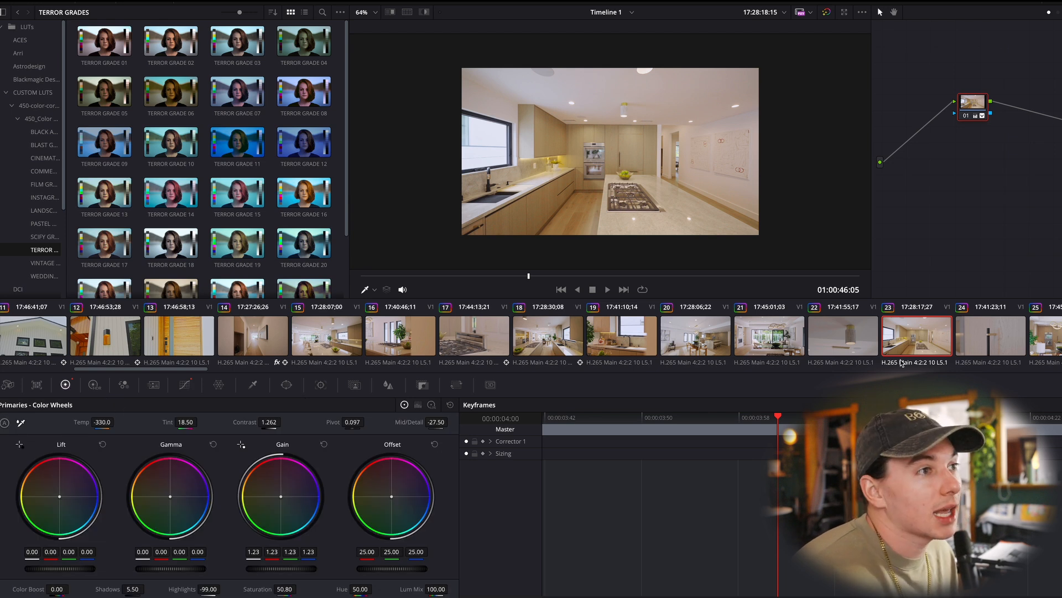
# - Play the timeline through the kitchen clips and stop on the living room shot in clip 28
pyautogui.hscroll(3, 896, 363)
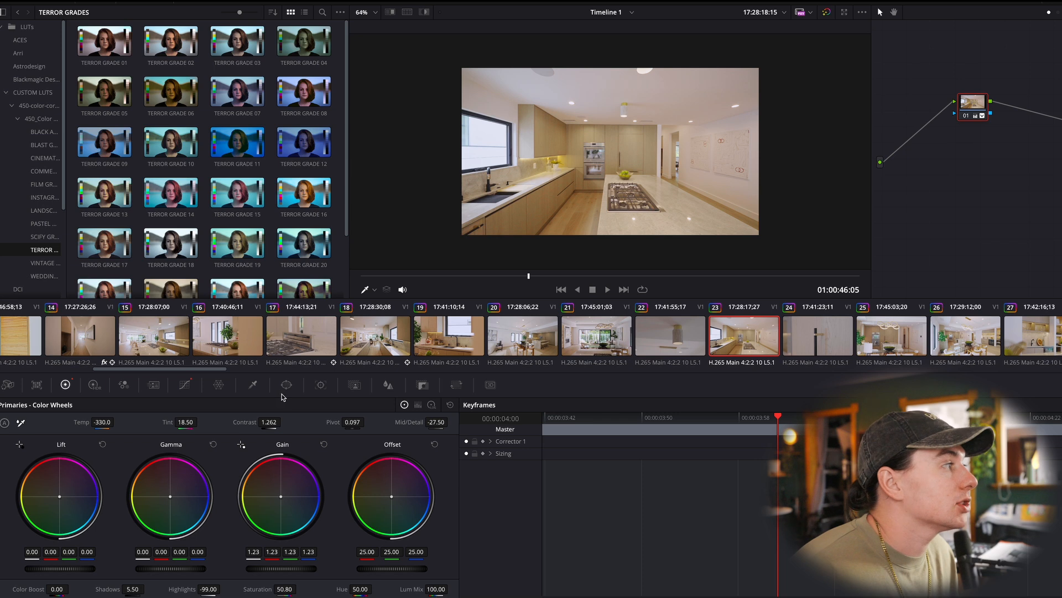
pyautogui.hscroll(2, 913, 329)
pyautogui.click(835, 338)
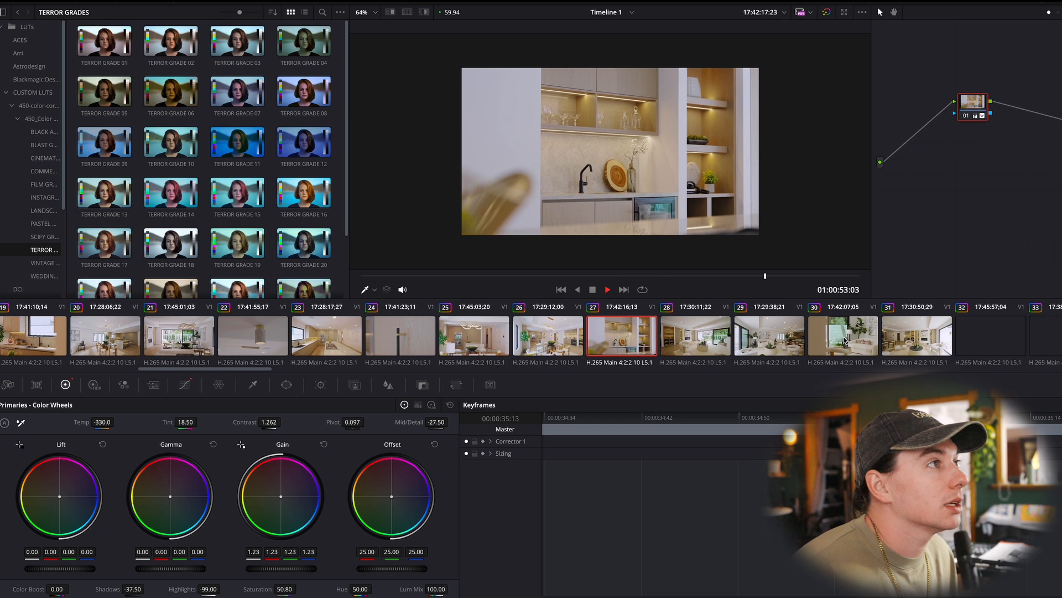
pyautogui.press('space')
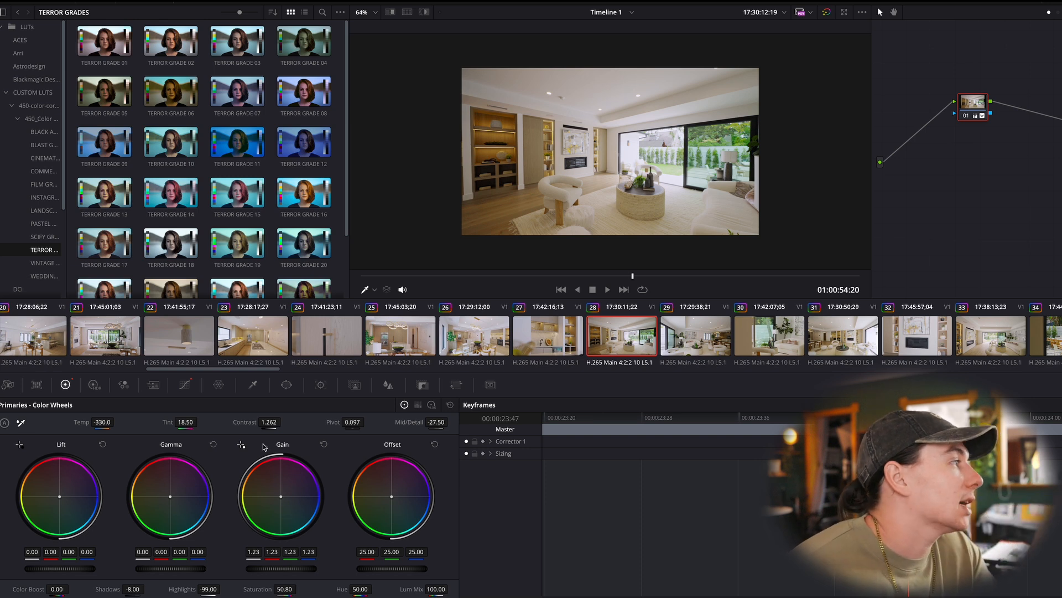
# - Inspect clip 28's Hue Vs Sat, Hue Vs Lum and custom curves
pyautogui.click(184, 386)
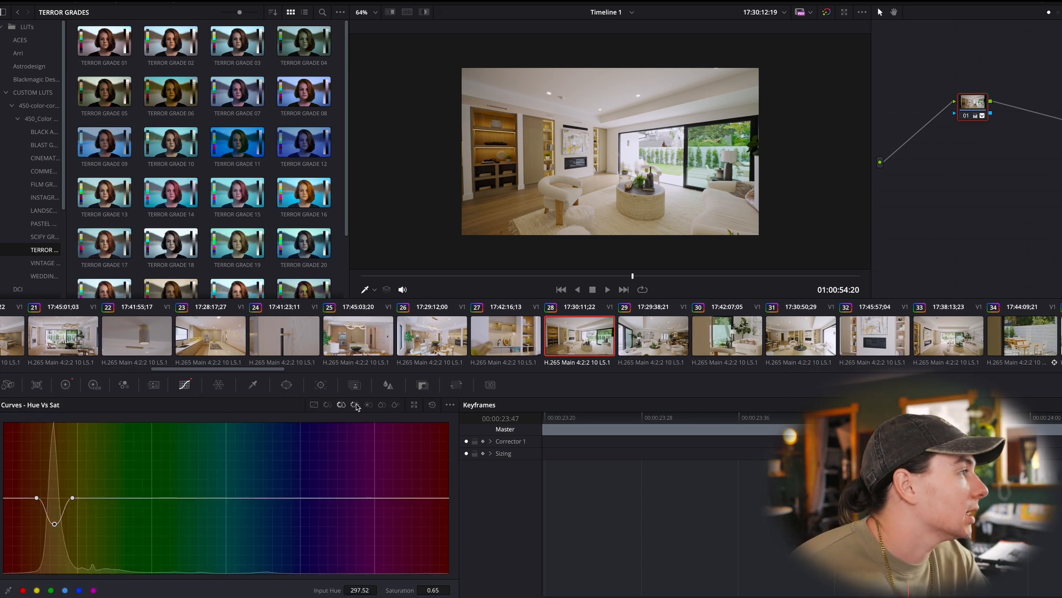
pyautogui.click(327, 405)
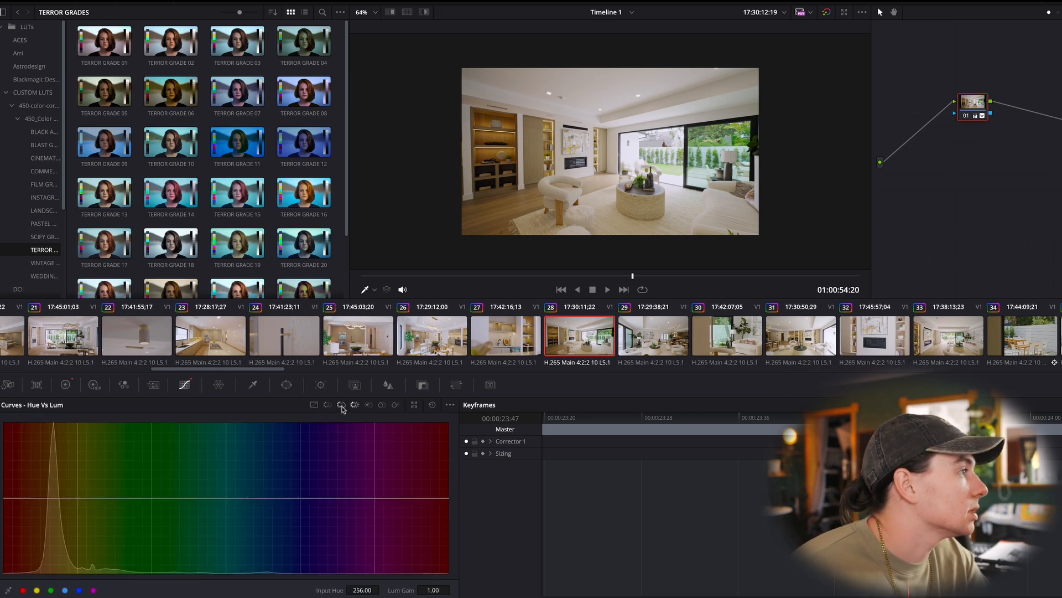
pyautogui.click(313, 406)
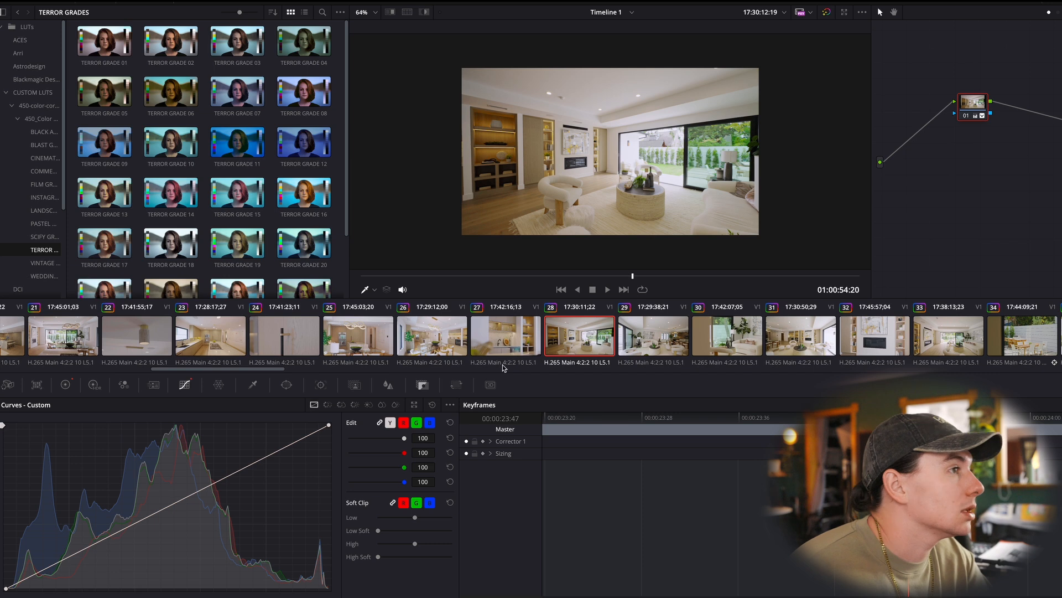
# - View clip 34, and inspect clip 31's Hue Vs Sat and other hue curves and its primary color wheels
pyautogui.click(1018, 340)
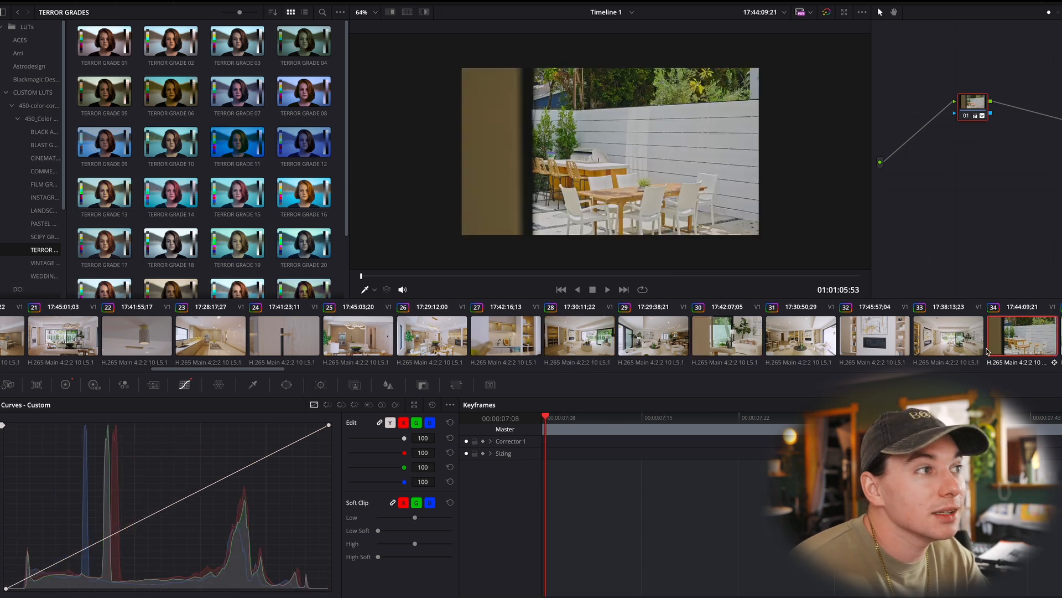
pyautogui.click(799, 332)
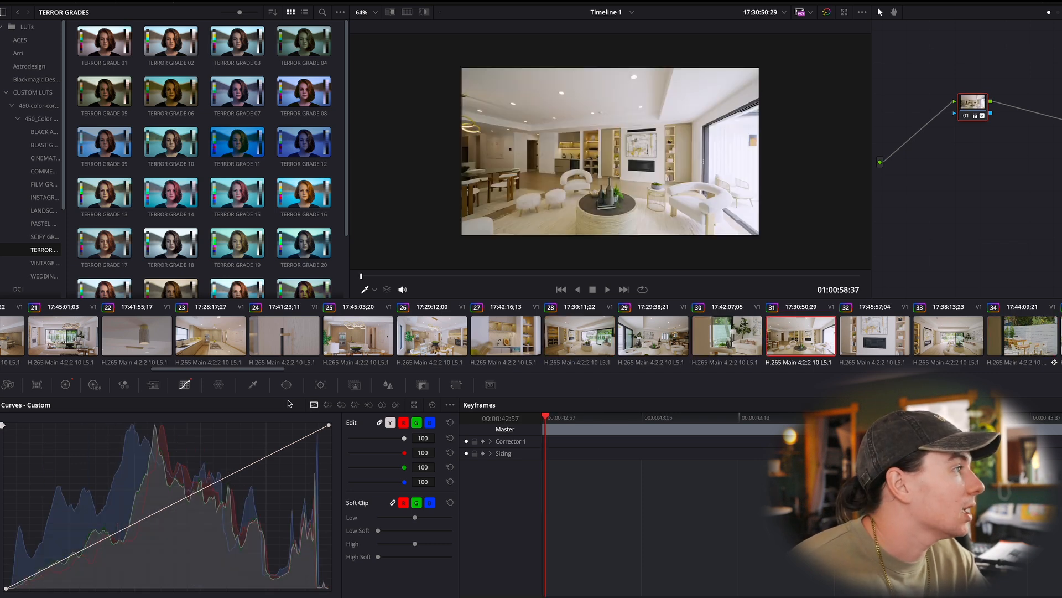
pyautogui.click(328, 405)
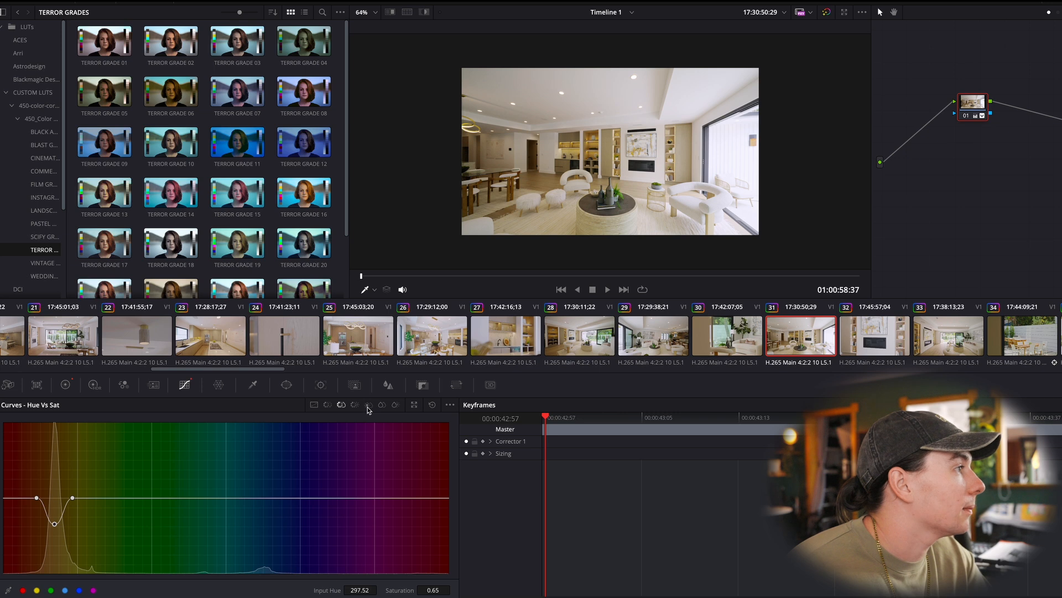
pyautogui.click(369, 404)
pyautogui.click(355, 405)
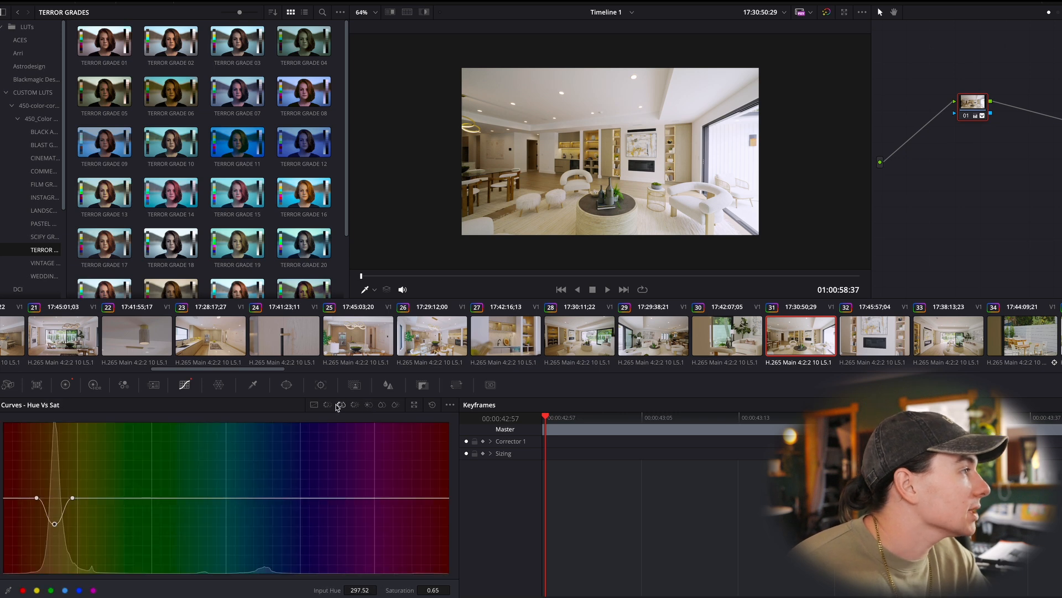
pyautogui.click(65, 385)
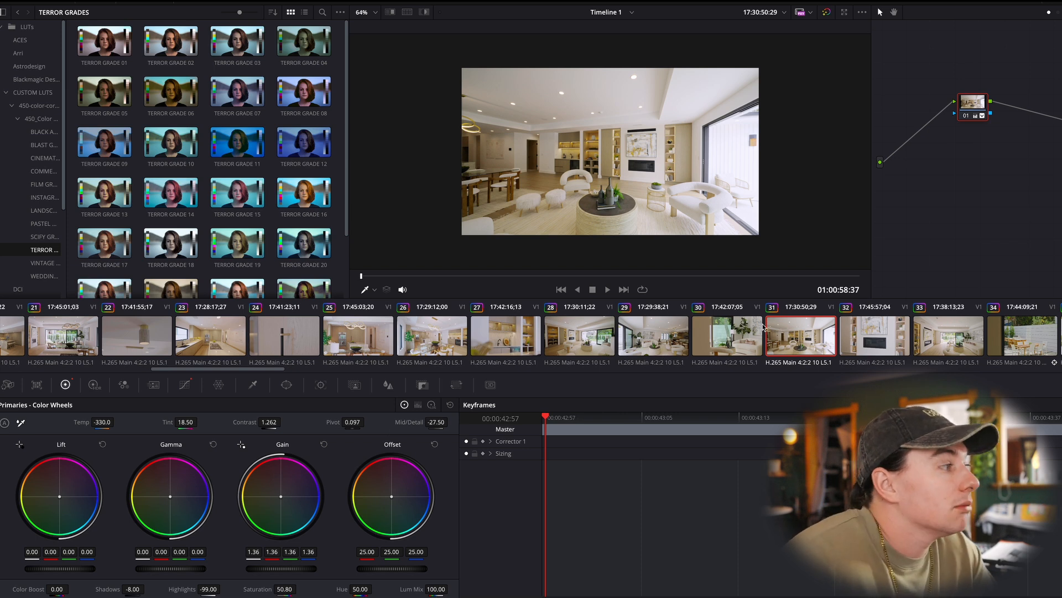
# - Set clip 28's saturation to 64.80 and its shadows to 0.50 in the primary corrections
pyautogui.click(590, 349)
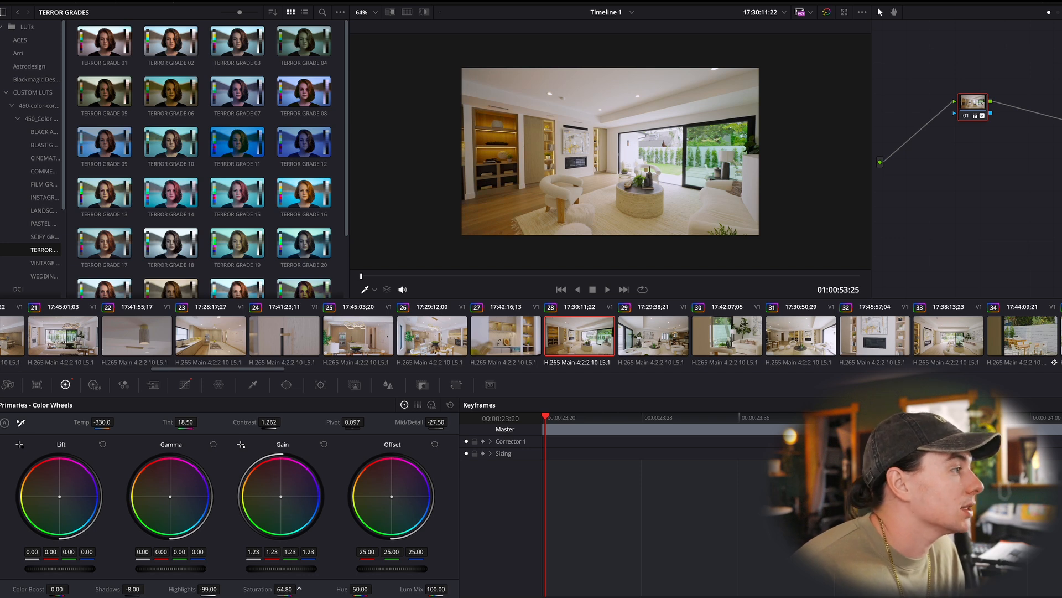
pyautogui.moveTo(135, 589); pyautogui.dragTo(147, 589)
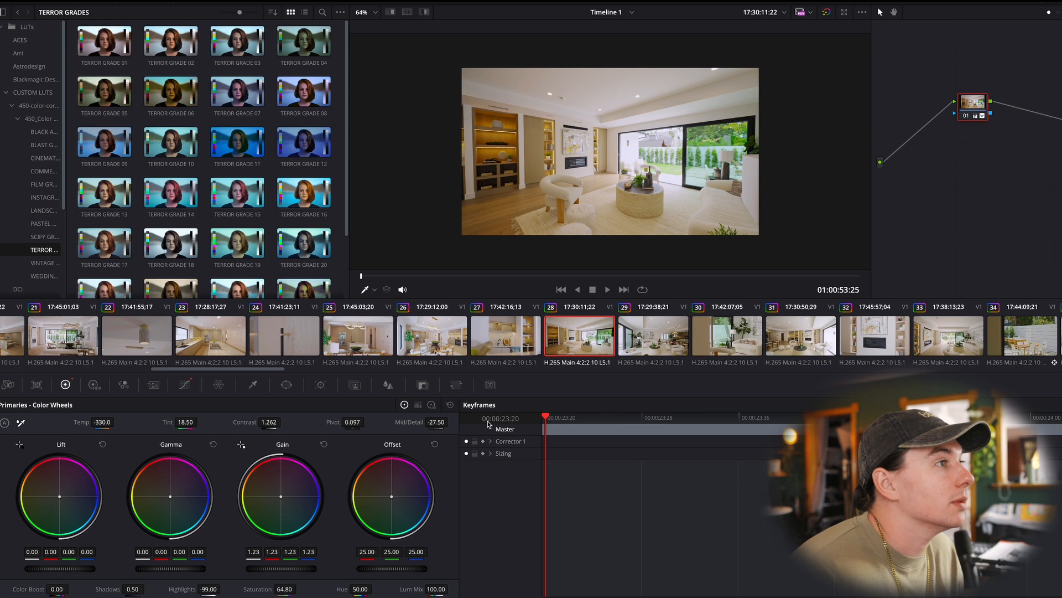
# - Adjust the gain on living room clip 29 and compare the shot with clip 31
pyautogui.click(685, 338)
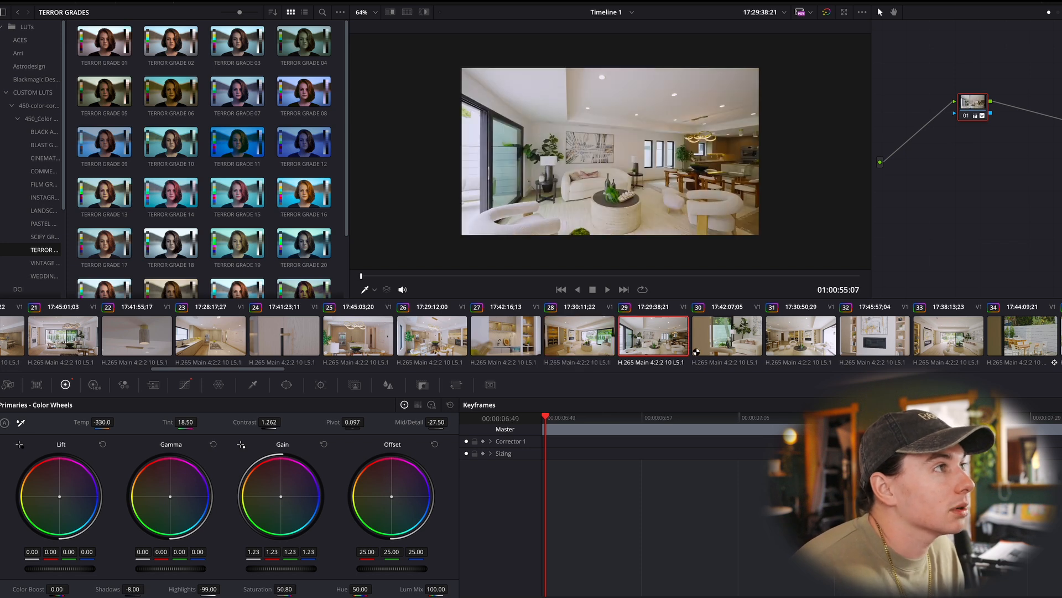
pyautogui.moveTo(272, 569); pyautogui.dragTo(278, 568)
pyautogui.click(809, 343)
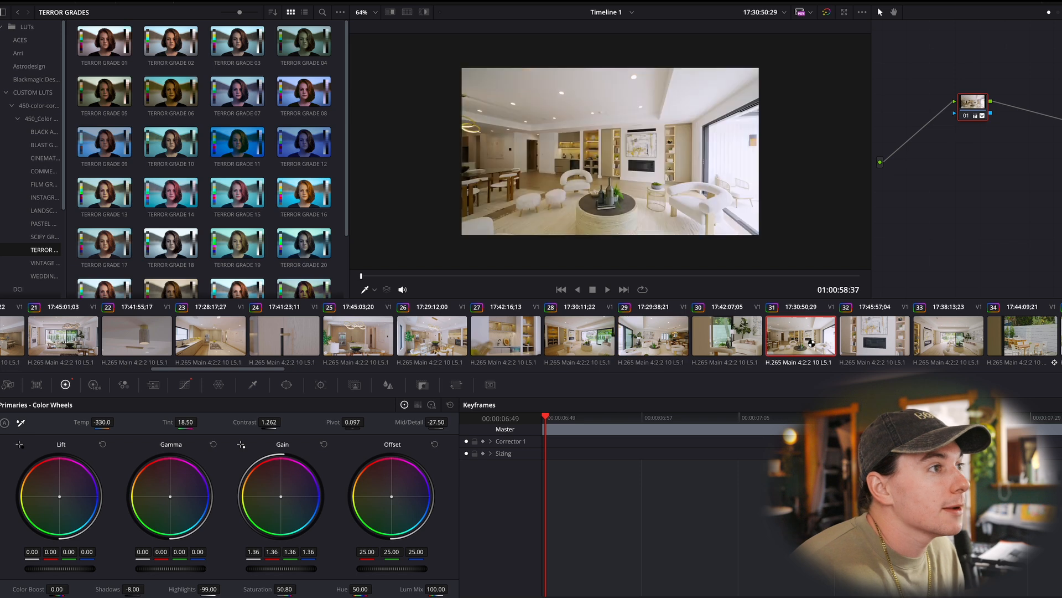
# - Set the color temperature of the fireplace shot in clip 32 to -140.0
pyautogui.click(870, 351)
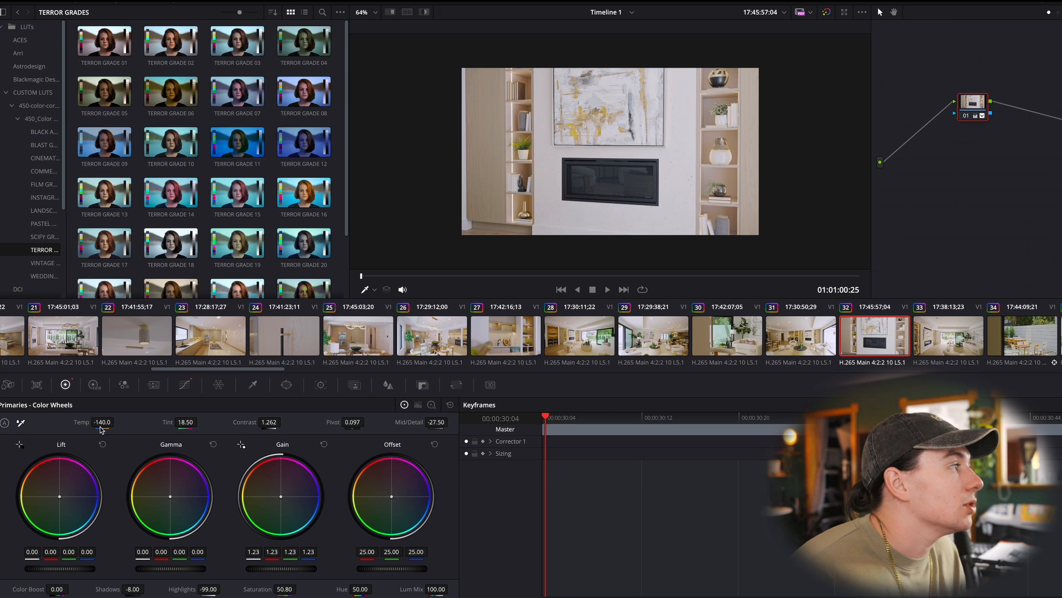
# - Set clip 33's color temperature to 0.0 and compare the shot with and without its primary corrections
pyautogui.click(984, 347)
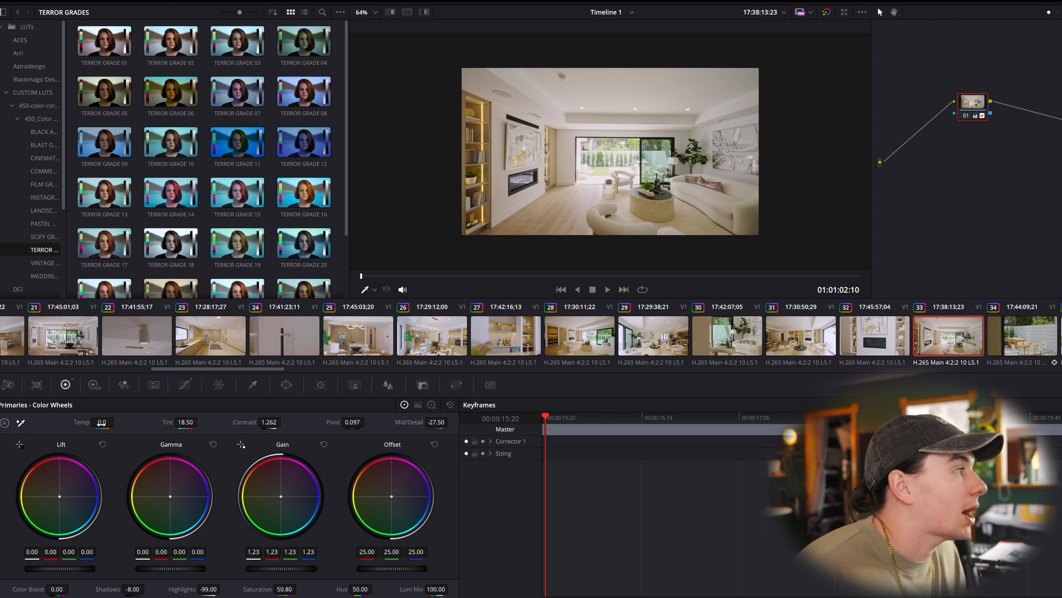
pyautogui.click(450, 405)
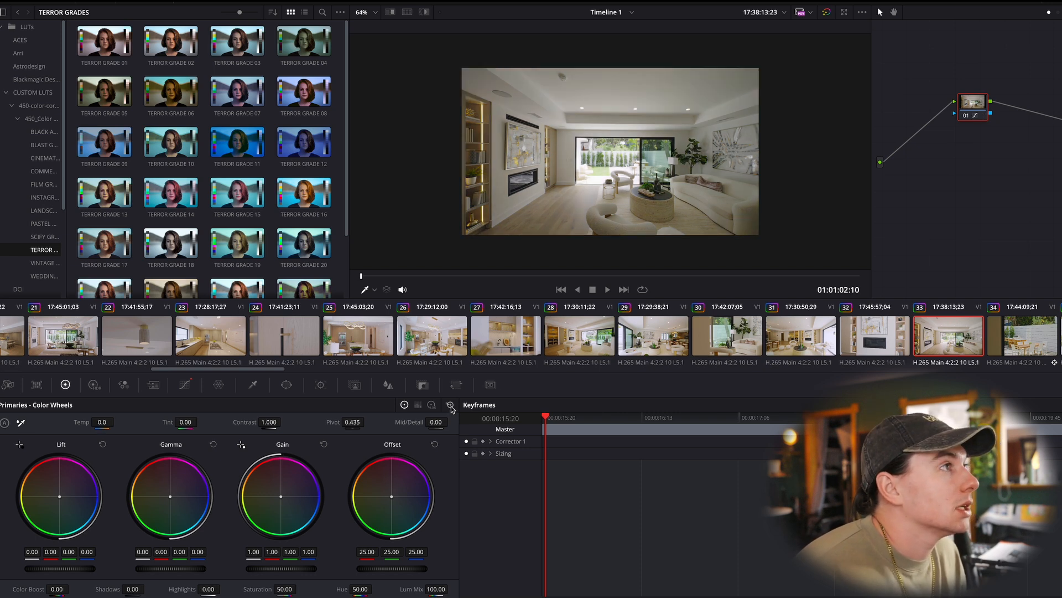
pyautogui.hotkey('ctrl', 'z')
pyautogui.hotkey('ctrl', 'shift', 'z')
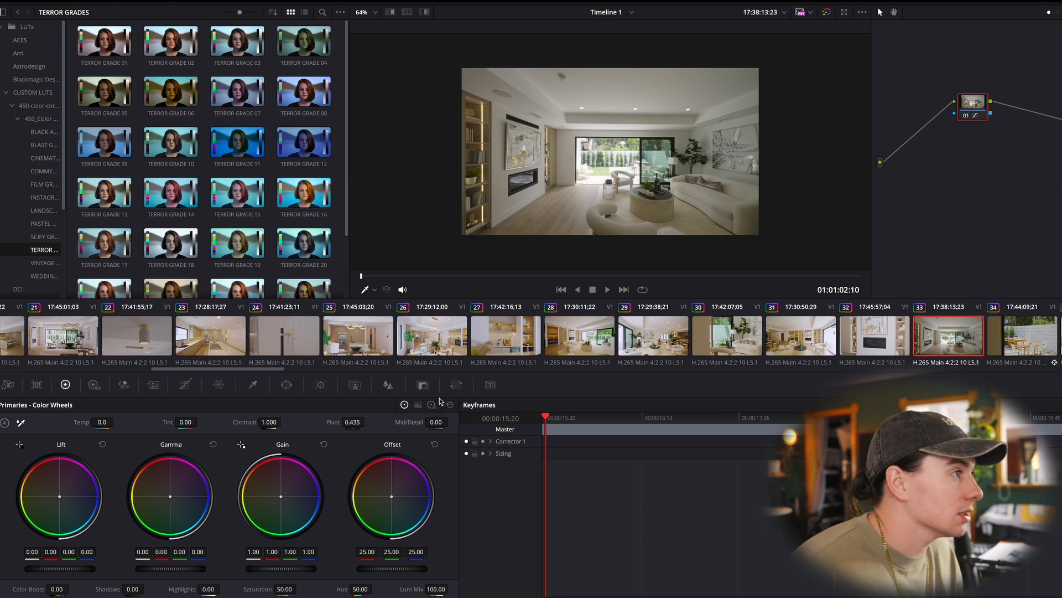
# - Copy clip 32's grade onto clip 33 and set clip 33's color temperature to 10.0
pyautogui.click(902, 340)
pyautogui.click(945, 343)
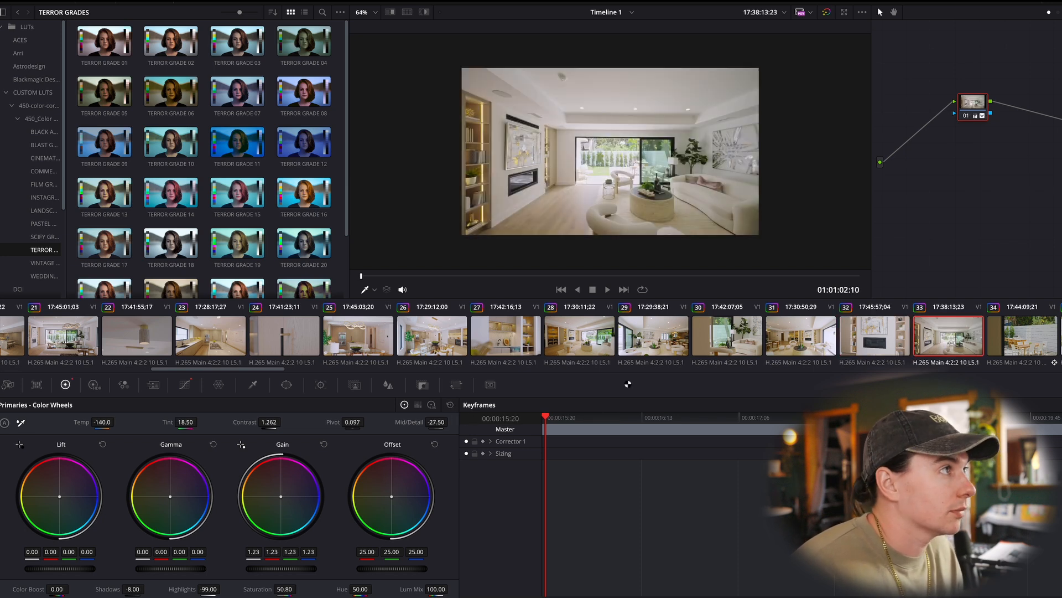
pyautogui.moveTo(100, 422); pyautogui.dragTo(117, 421)
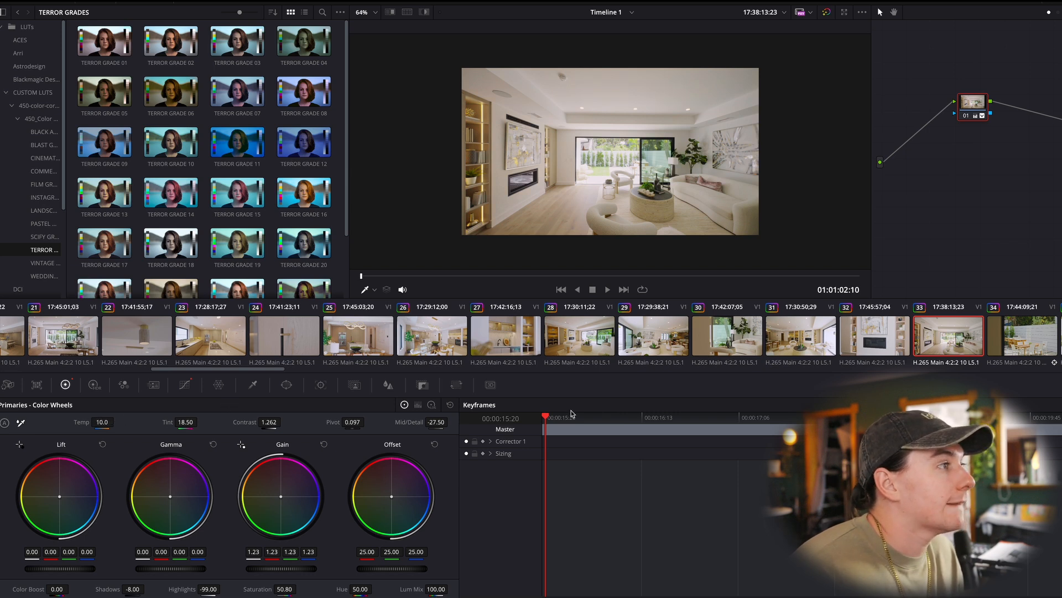
# - Review the grades on the tree shot in clip 35 and the interior shots in clips 44, 43 and 42
pyautogui.scroll(-5, 917, 348)
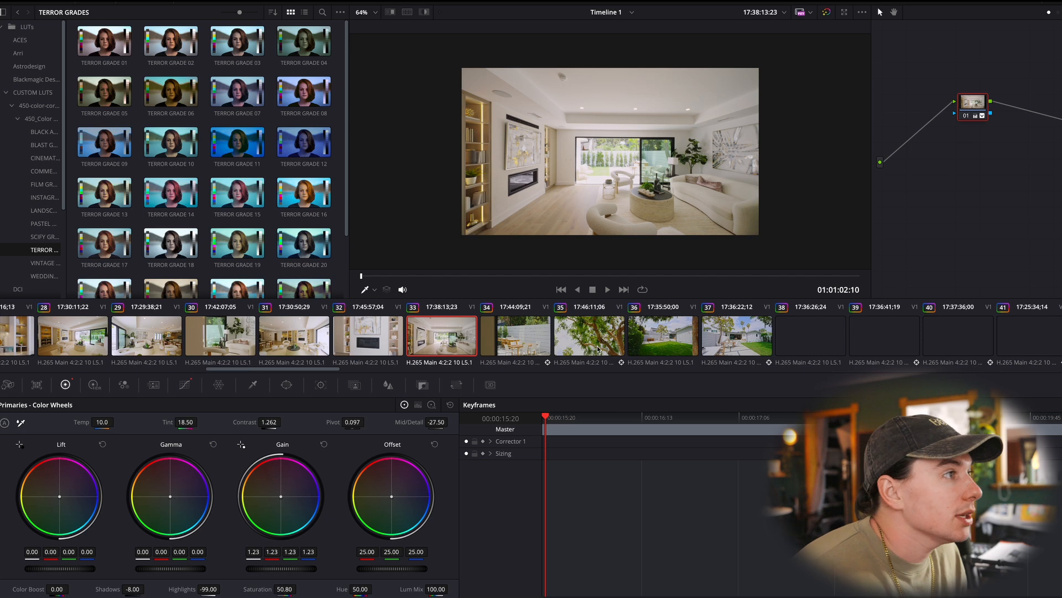
pyautogui.click(599, 348)
pyautogui.scroll(-4, 791, 334)
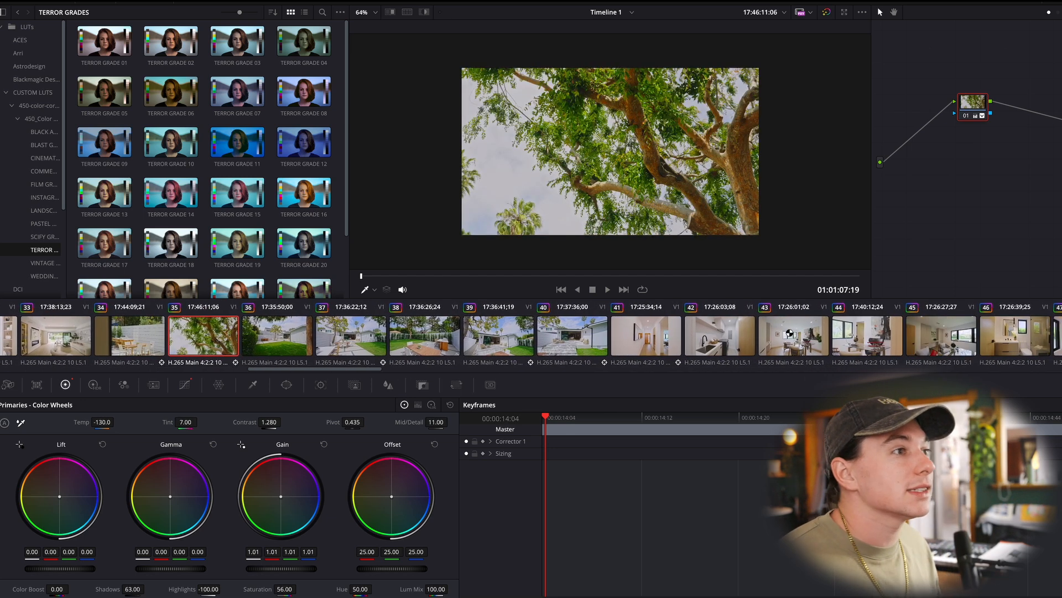
pyautogui.click(870, 334)
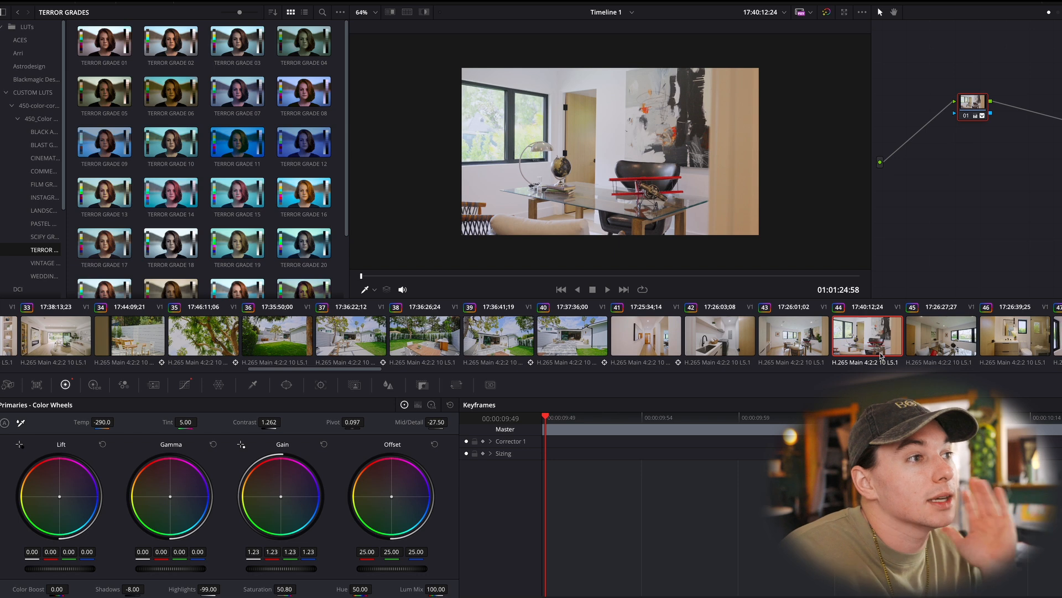
pyautogui.click(797, 352)
pyautogui.click(707, 336)
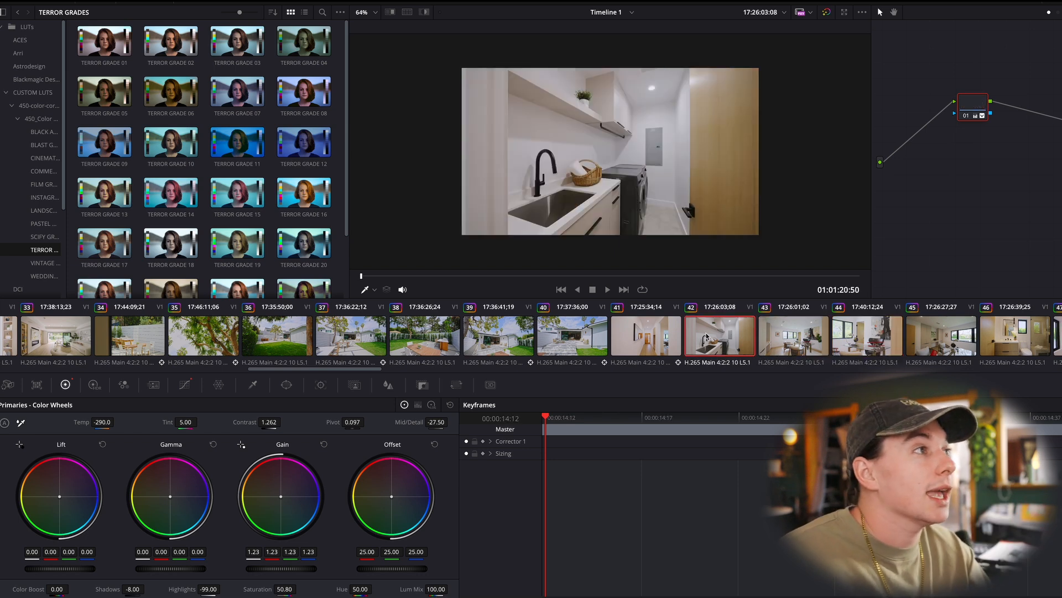